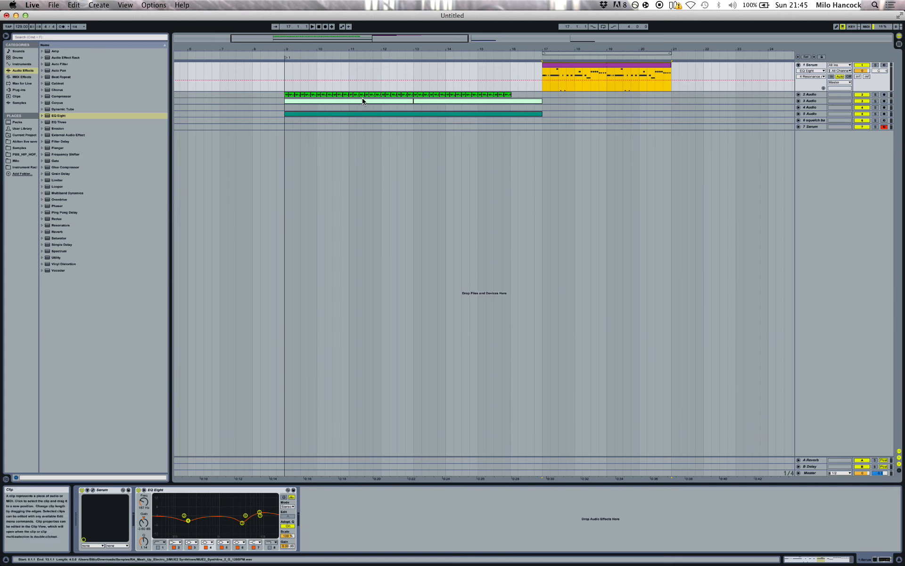
# - Play the arrangement from bar 9 and open the Serum instrument on the first track
pyautogui.click(337, 102)
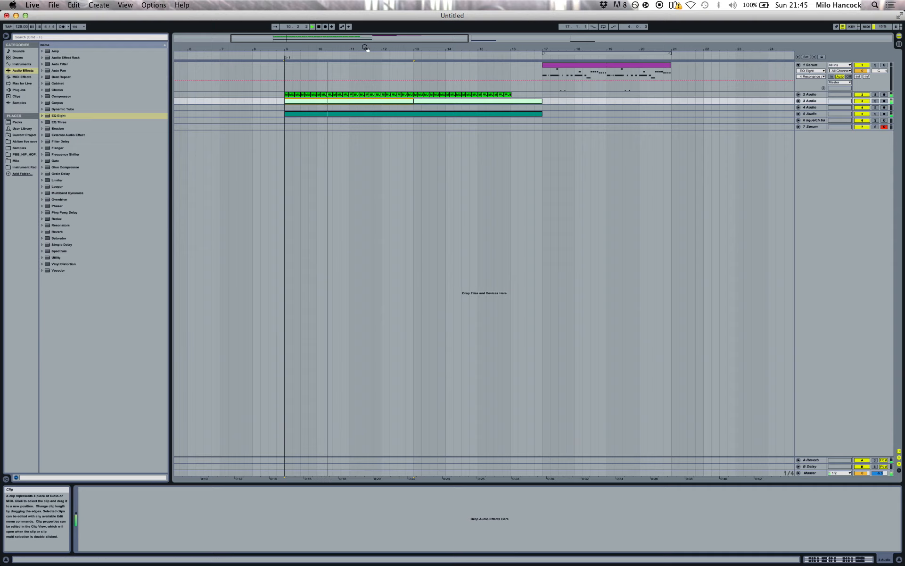
pyautogui.moveTo(370, 49); pyautogui.dragTo(369, 46)
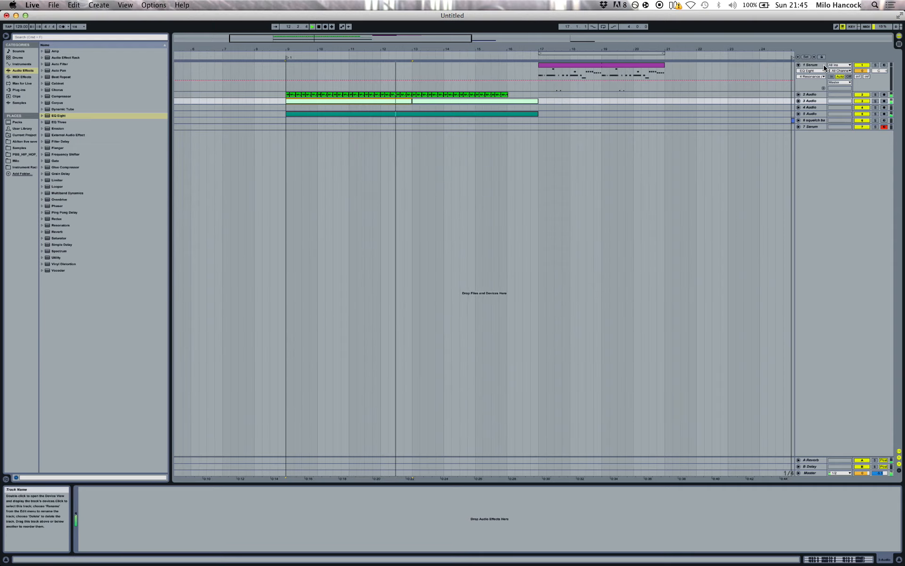
pyautogui.click(883, 67)
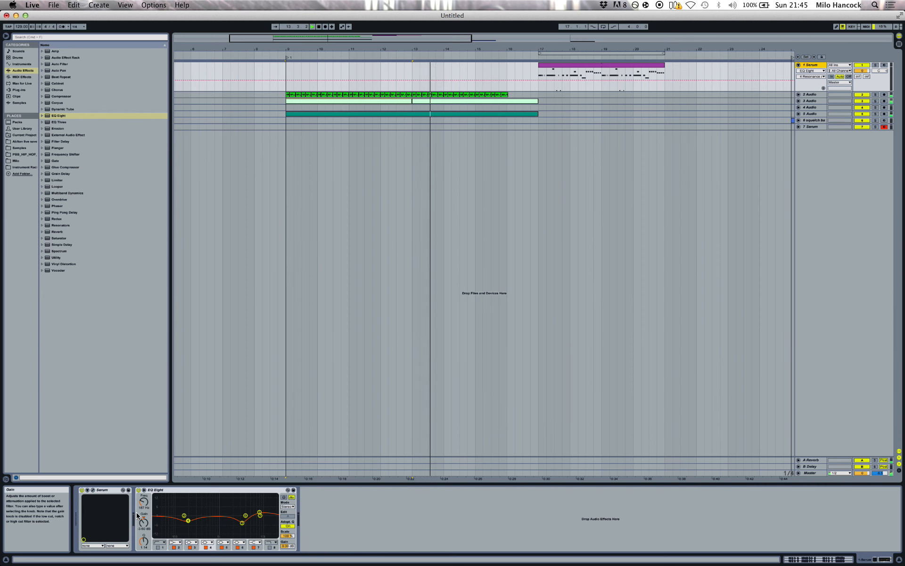
pyautogui.click(94, 490)
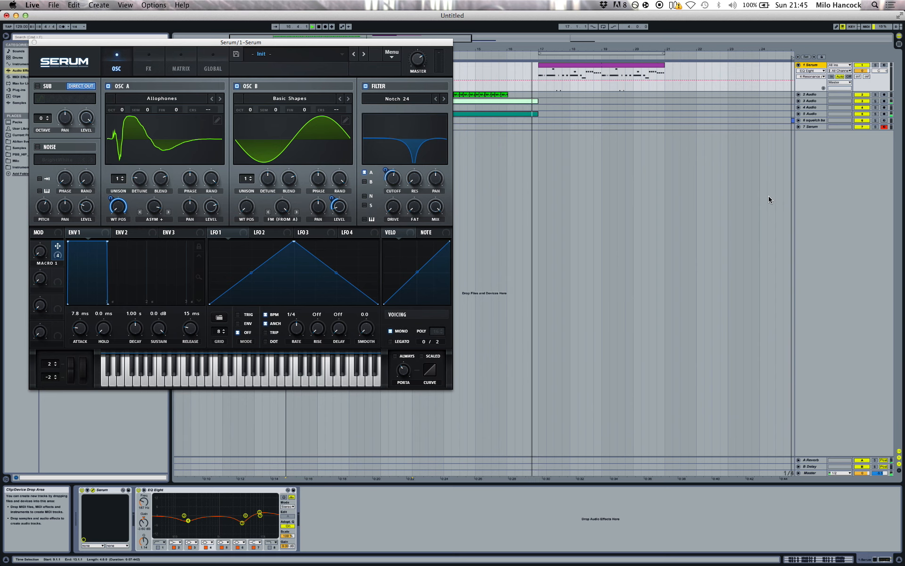
# - Stop playback, zoom in on the timeline, and reposition the Serum window over the arrangement with the purple clip's start still visible
pyautogui.moveTo(396, 46); pyautogui.dragTo(484, 68)
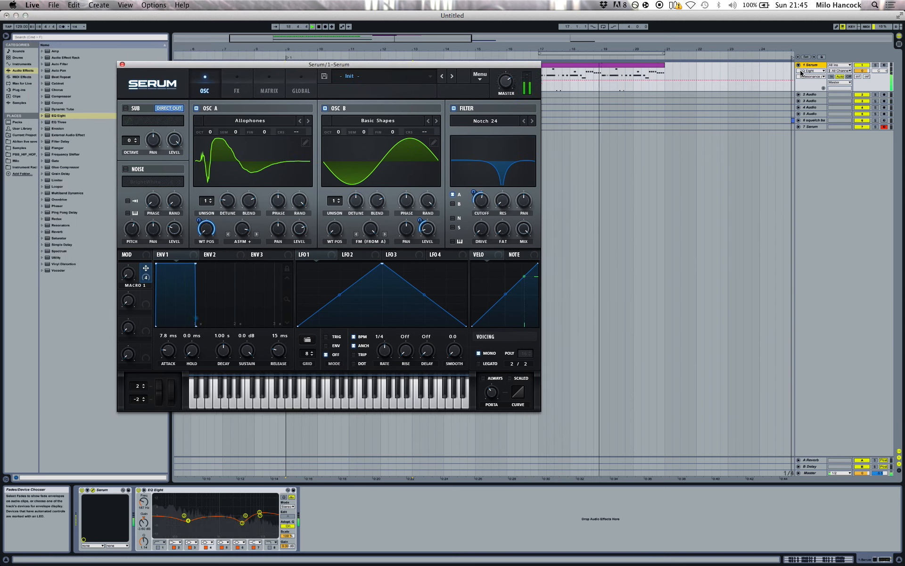
pyautogui.moveTo(842, 76); pyautogui.dragTo(858, 90)
pyautogui.press('space')
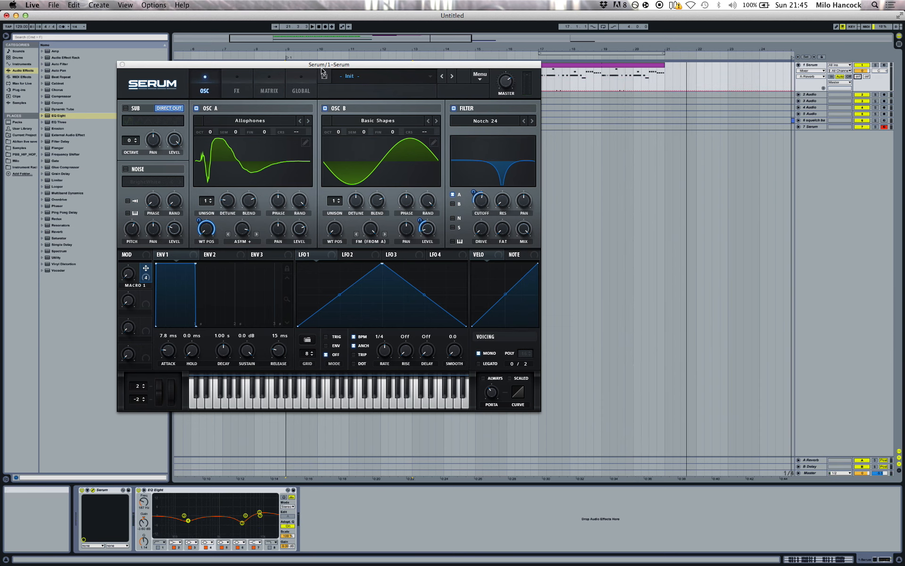
pyautogui.moveTo(458, 63); pyautogui.dragTo(564, 198)
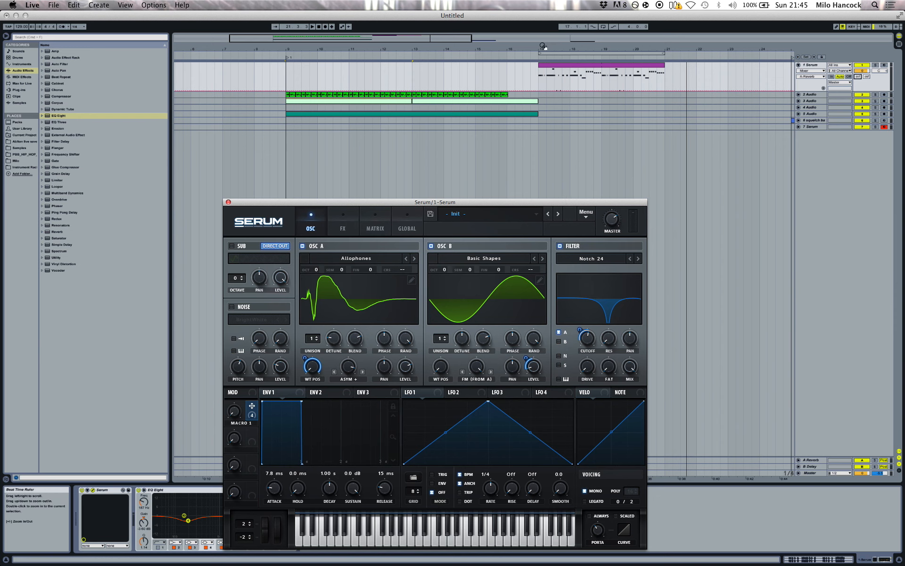
pyautogui.moveTo(547, 43); pyautogui.dragTo(599, 128)
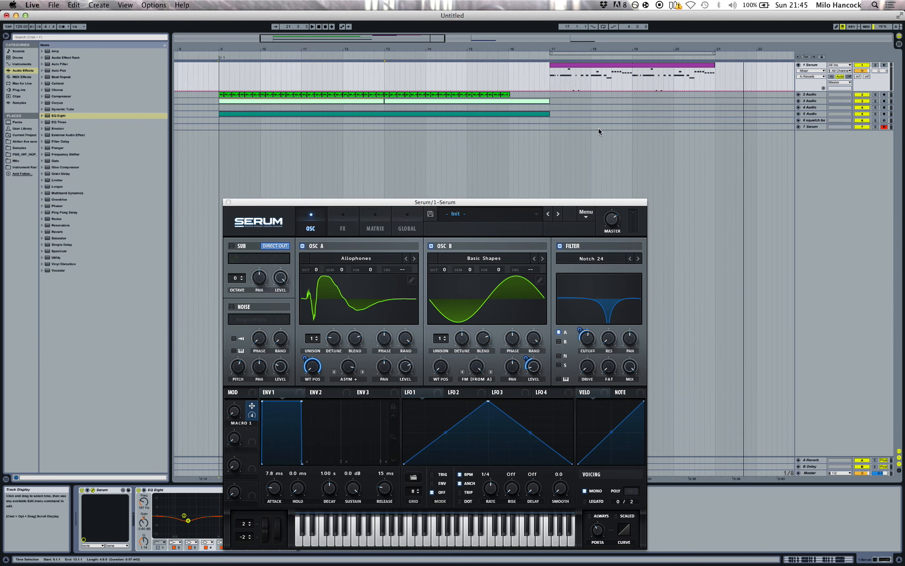
pyautogui.moveTo(305, 204); pyautogui.dragTo(276, 81)
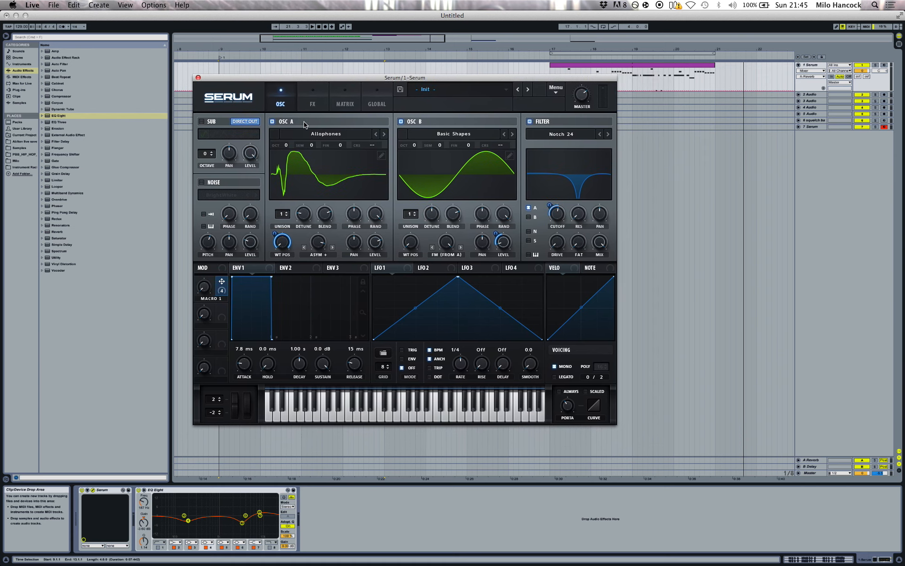
# - Play the purple Serum clip from bar 17 while sweeping Macro 1 between 100% and 0%
pyautogui.moveTo(205, 288); pyautogui.dragTo(200, 185)
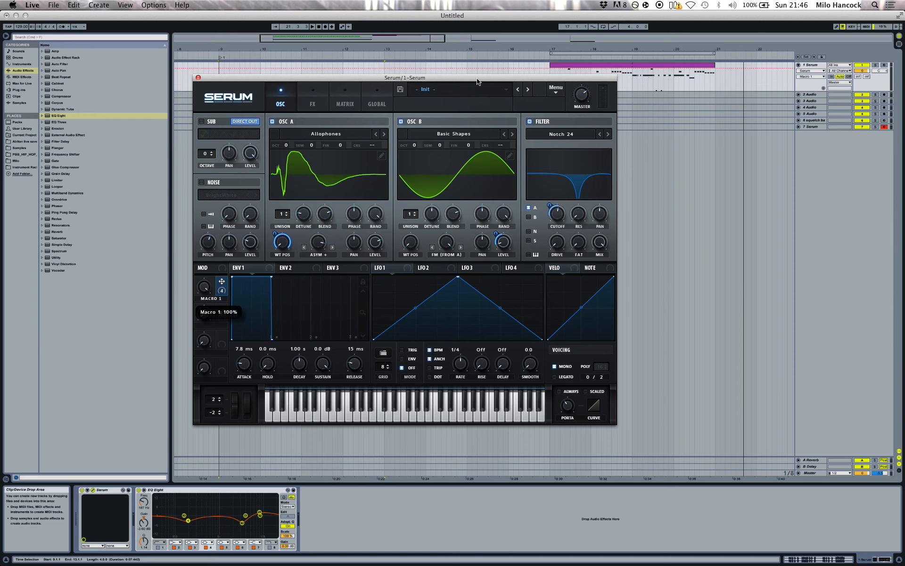
pyautogui.click(622, 63)
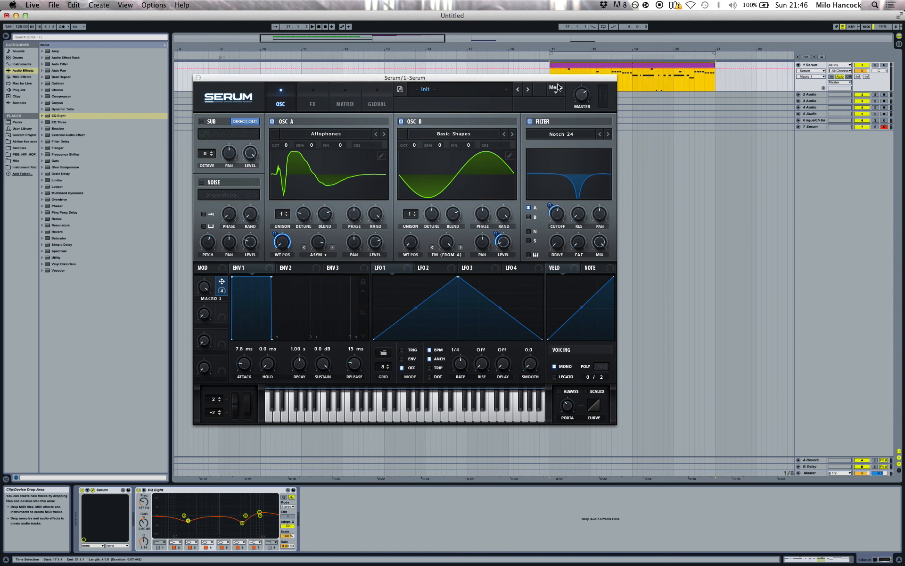
pyautogui.press('space')
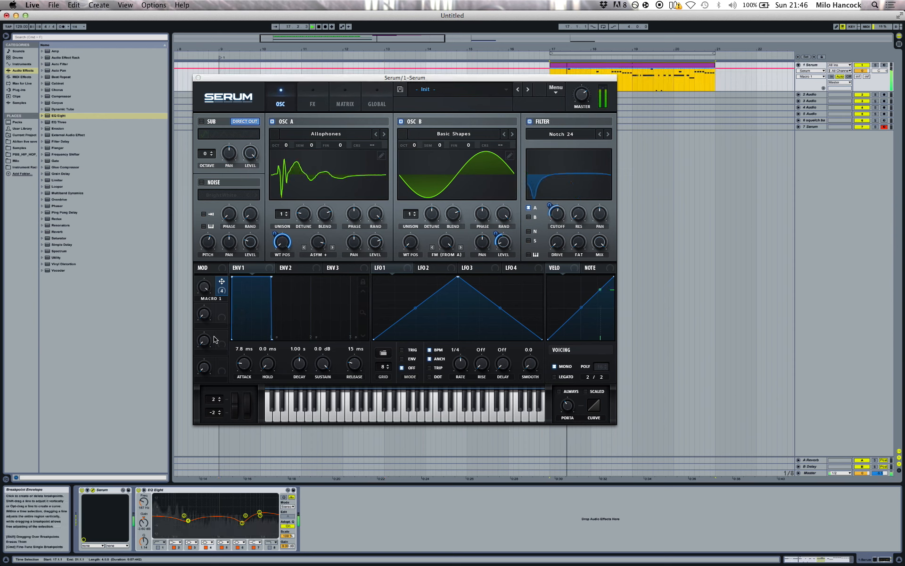
pyautogui.click(204, 303)
pyautogui.moveTo(204, 303); pyautogui.dragTo(266, 423)
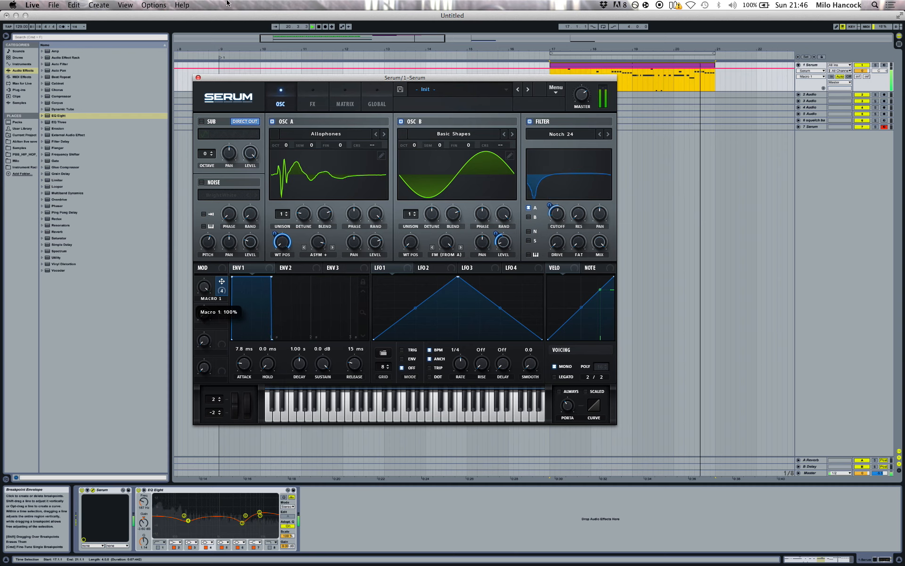
pyautogui.press('space')
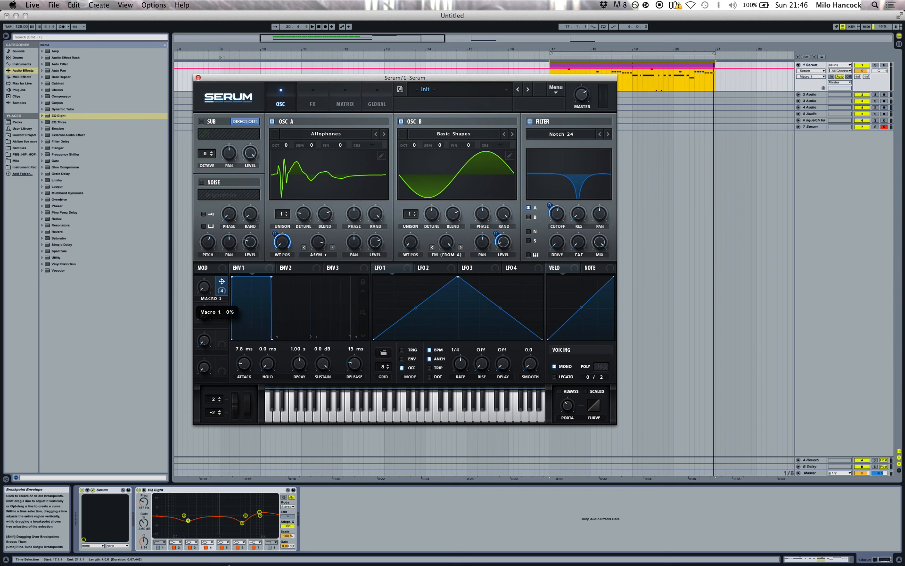
# - Choose the Allophones wavetable from the Vowel category for oscillator A
pyautogui.click(298, 134)
pyautogui.moveTo(305, 190)
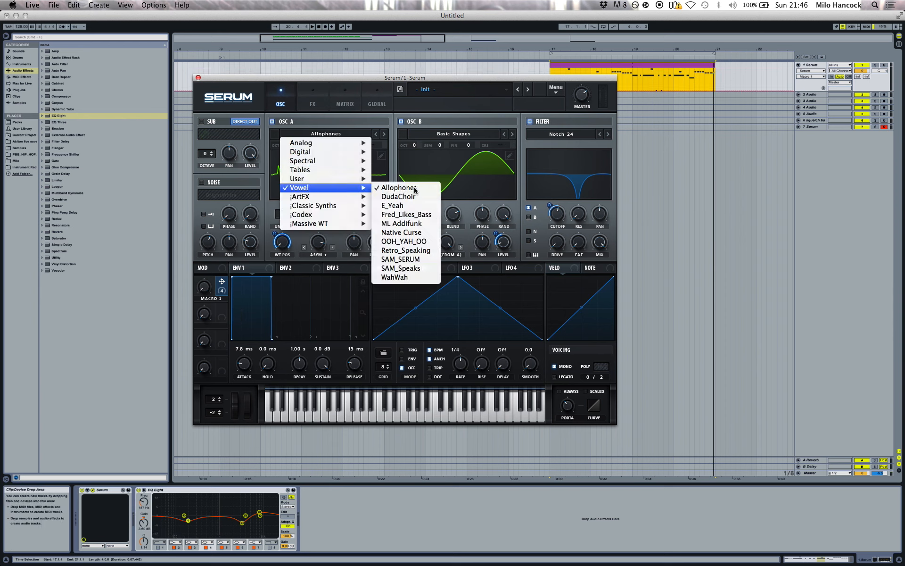
pyautogui.click(388, 187)
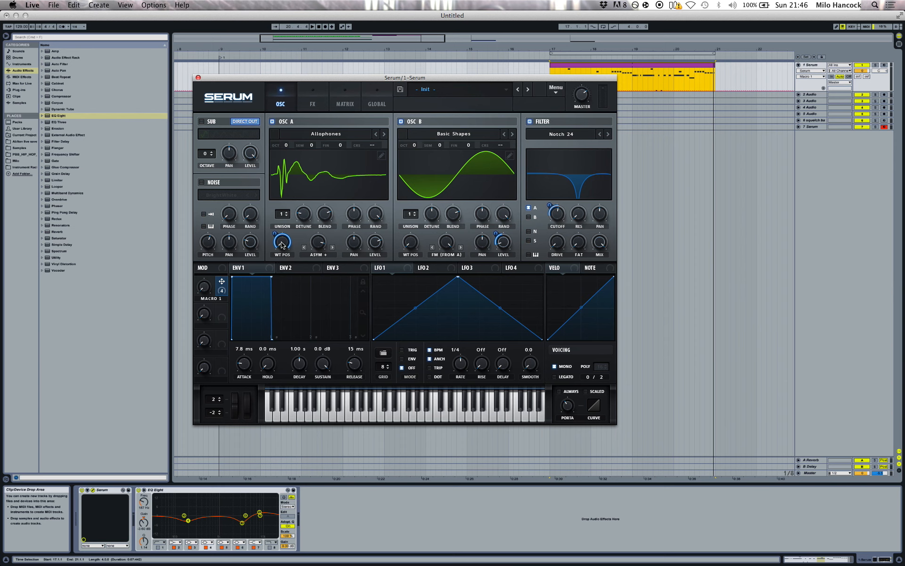
# - Switch off oscillator B and the filter, and check the effects rack before returning to the oscillators
pyautogui.click(401, 121)
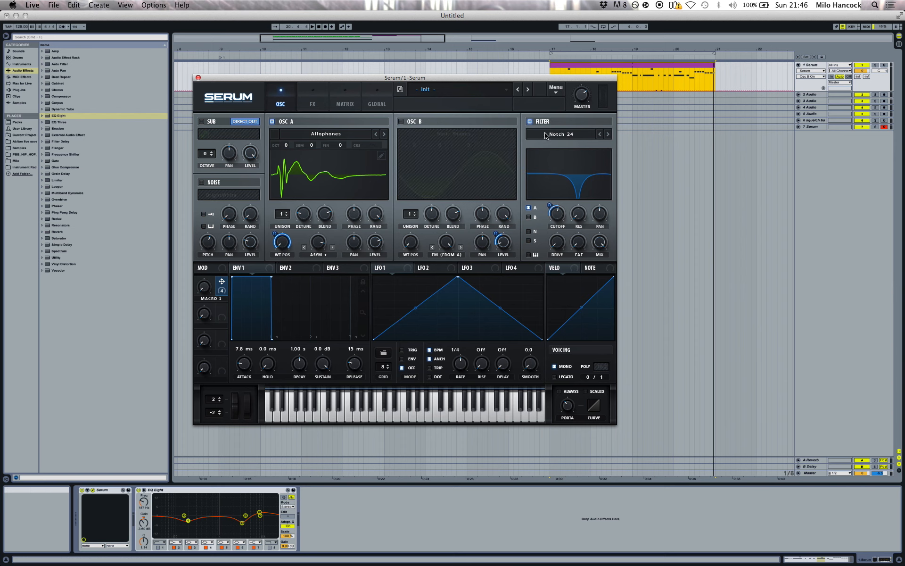
pyautogui.click(530, 121)
pyautogui.click(312, 96)
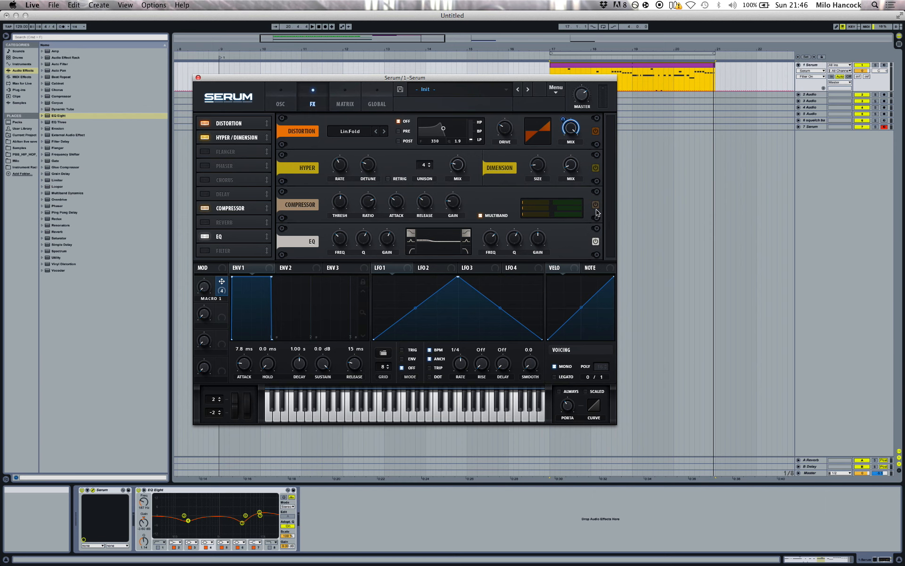
pyautogui.click(291, 103)
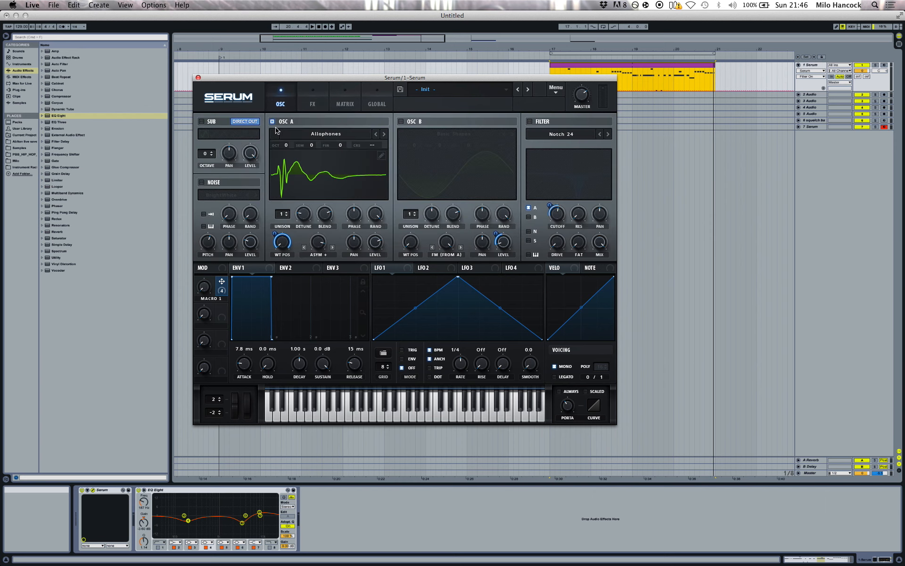
# - Play the Serum clip and set oscillator A's warp mode to Off
pyautogui.press('space')
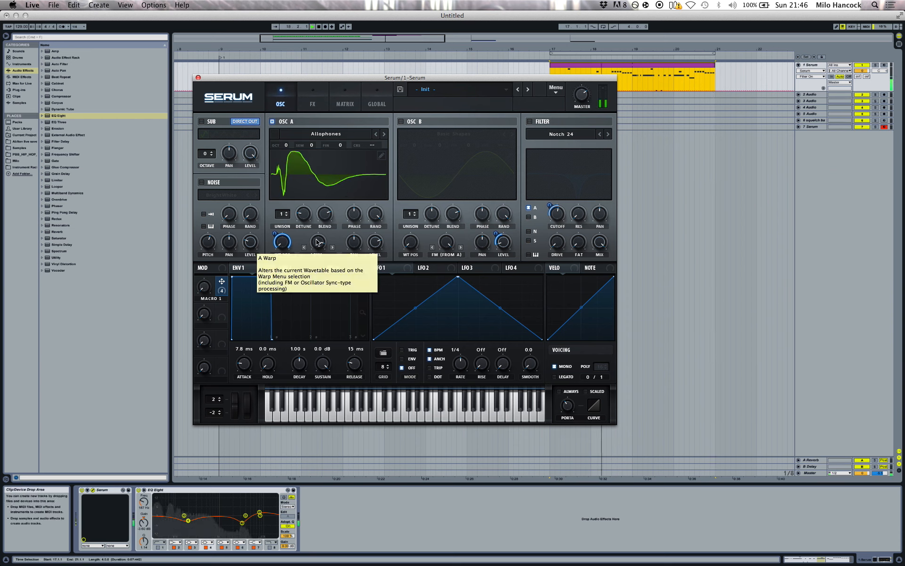
pyautogui.click(318, 255)
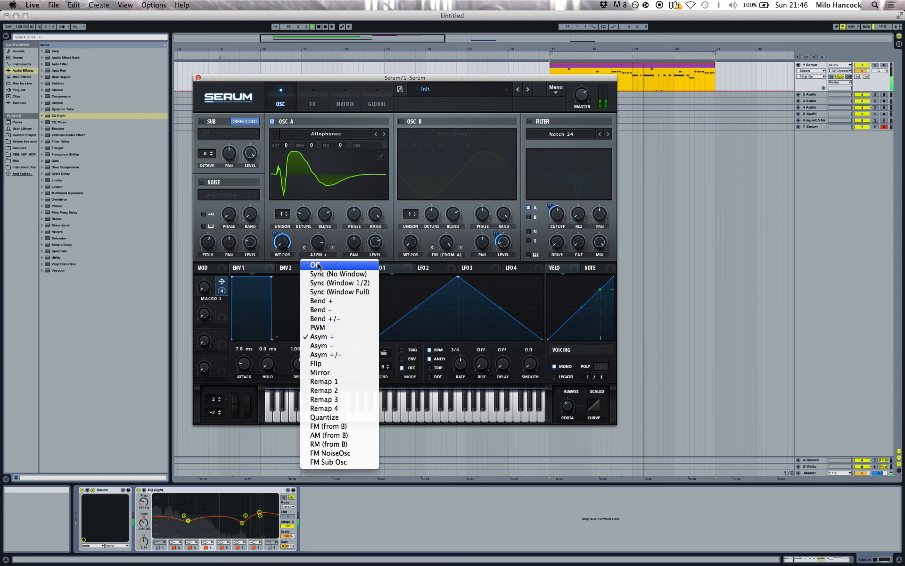
pyautogui.click(318, 264)
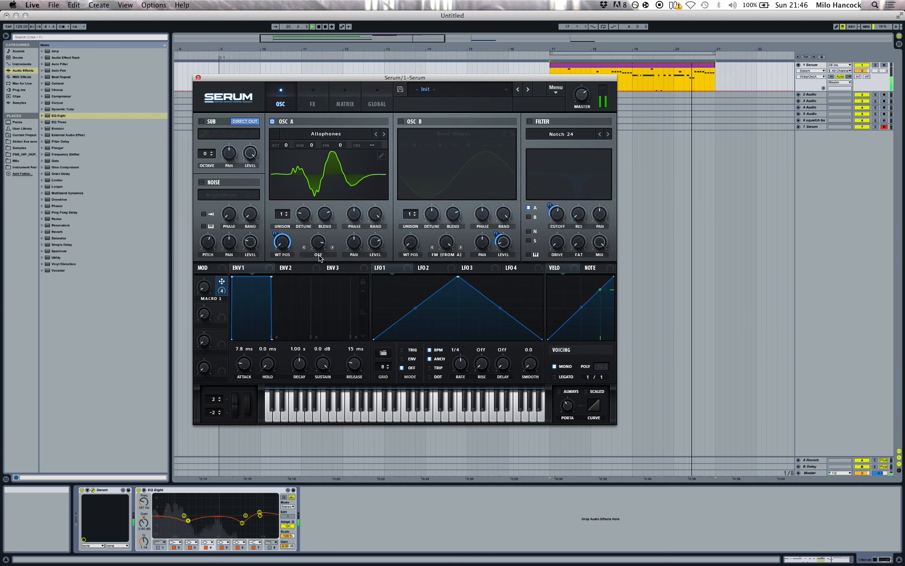
# - Set oscillator A's warp mode to Asym + and audition the clip with it
pyautogui.click(319, 255)
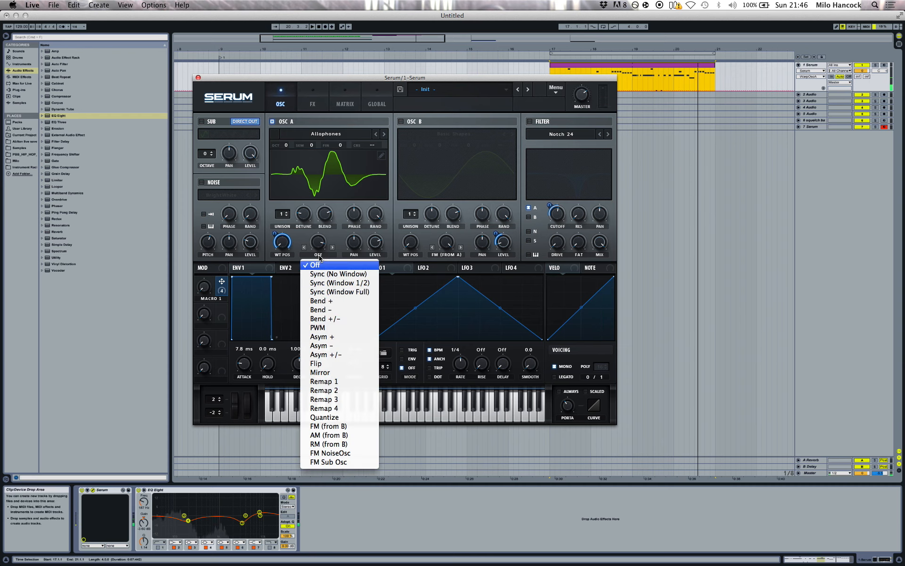
pyautogui.click(332, 336)
pyautogui.press('space')
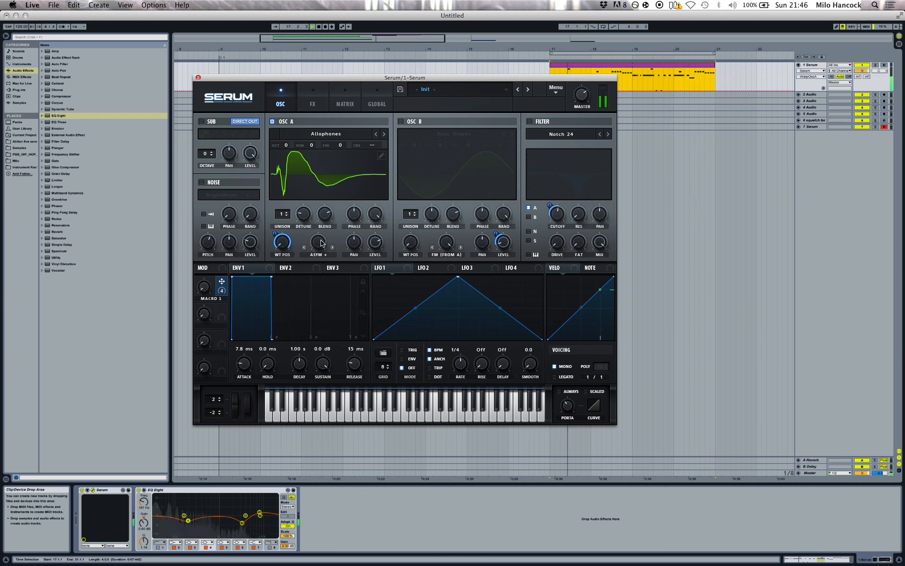
pyautogui.click(321, 242)
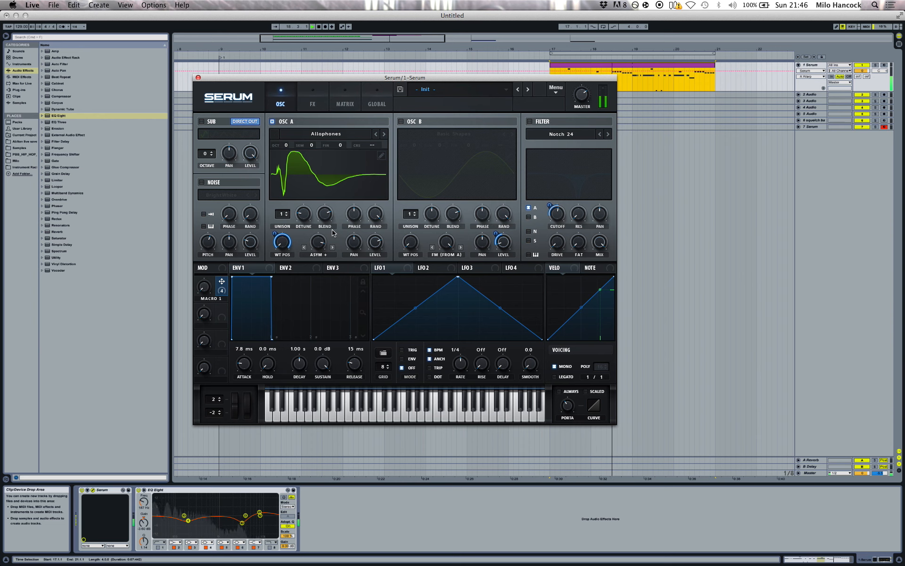
pyautogui.press('space')
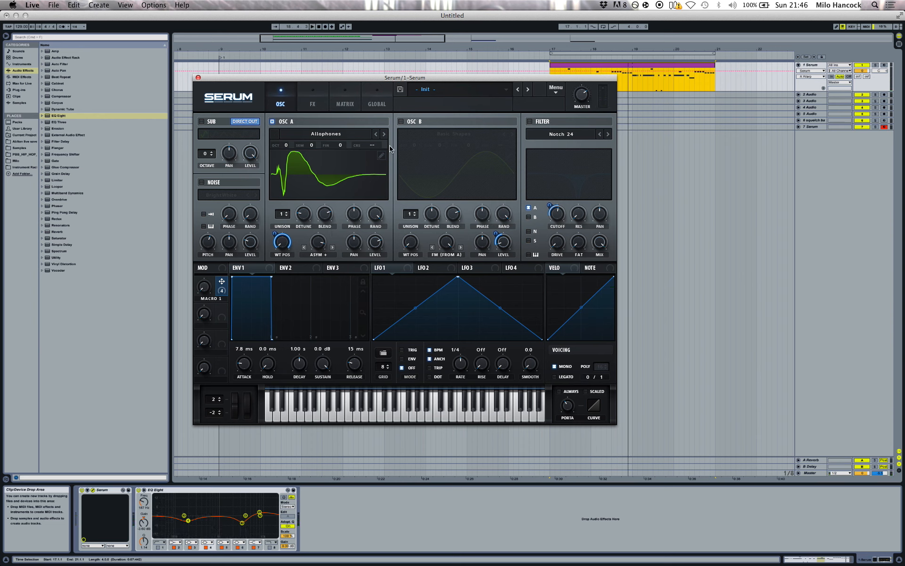
# - Switch on oscillator B and review its warp mode options, keeping FM (from A)
pyautogui.click(402, 122)
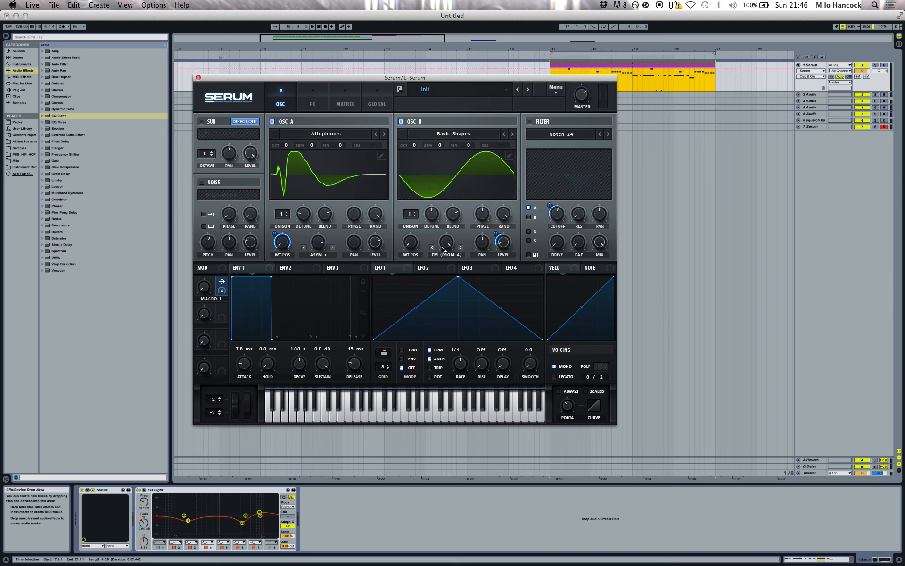
pyautogui.click(450, 254)
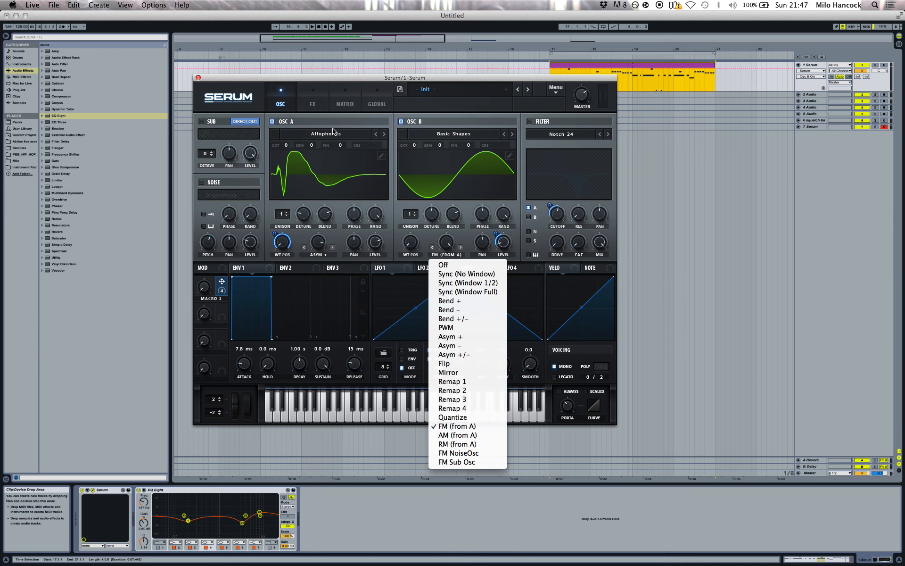
pyautogui.click(349, 127)
# - Audition the clip with oscillator A switched off, and switch oscillator A back on
pyautogui.press('space')
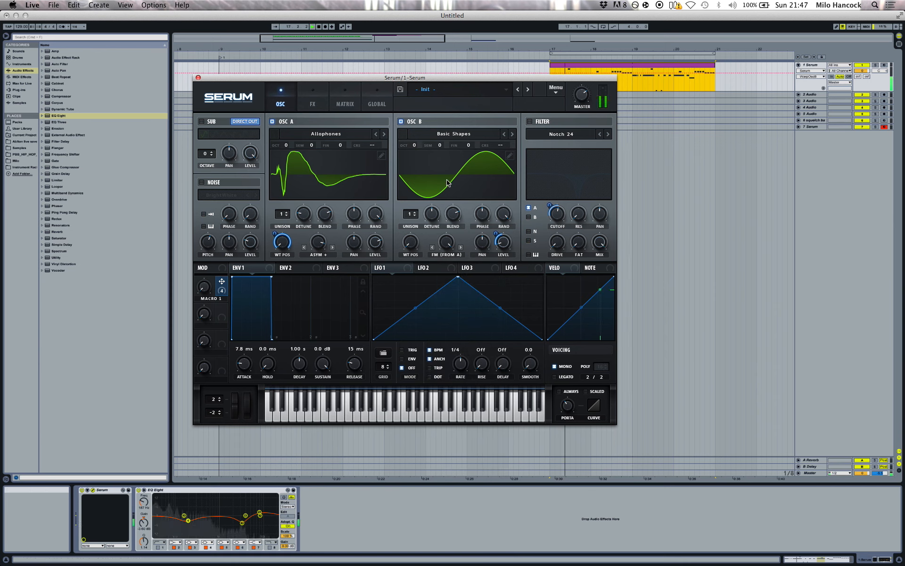
pyautogui.click(272, 122)
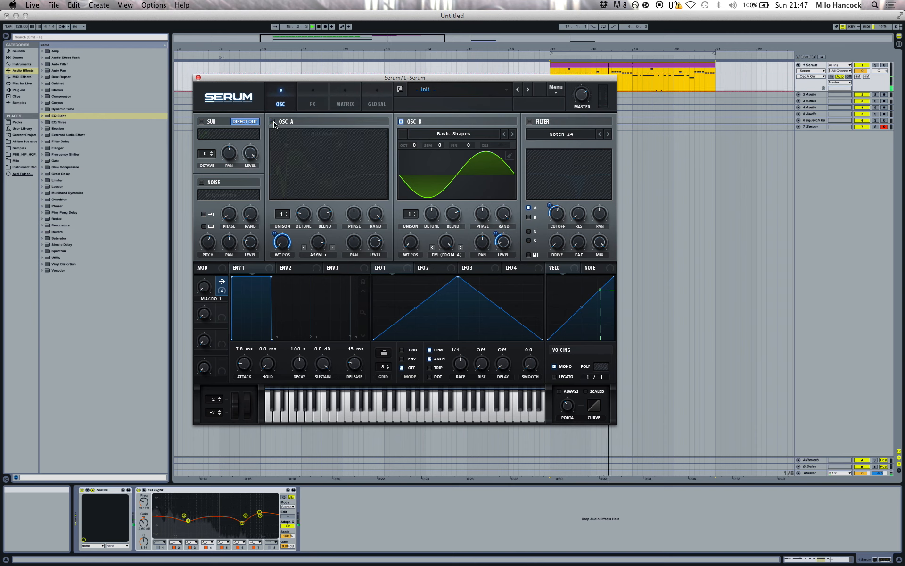
pyautogui.press('space')
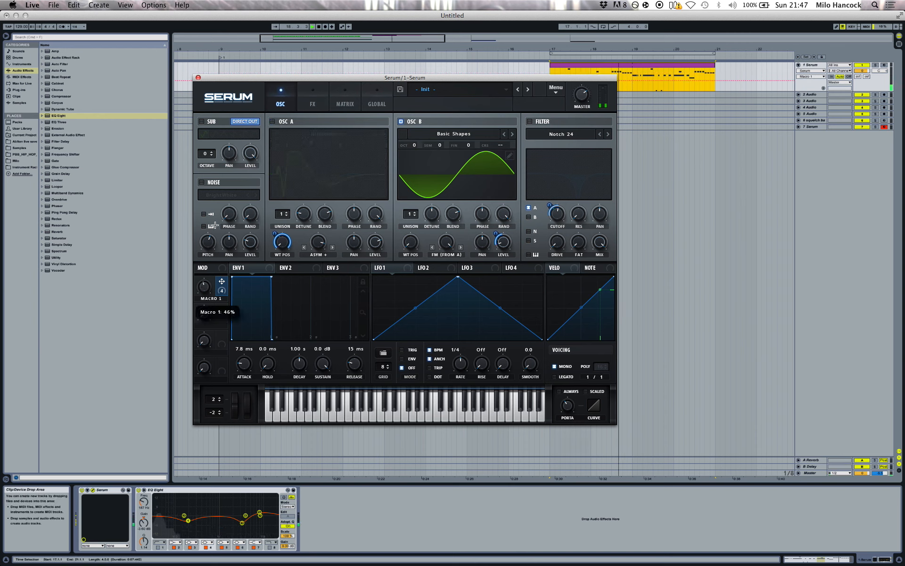
pyautogui.press('space')
pyautogui.click(272, 122)
# - Set oscillator A's level to 0% and play the clip while sweeping Macro 1
pyautogui.press('space')
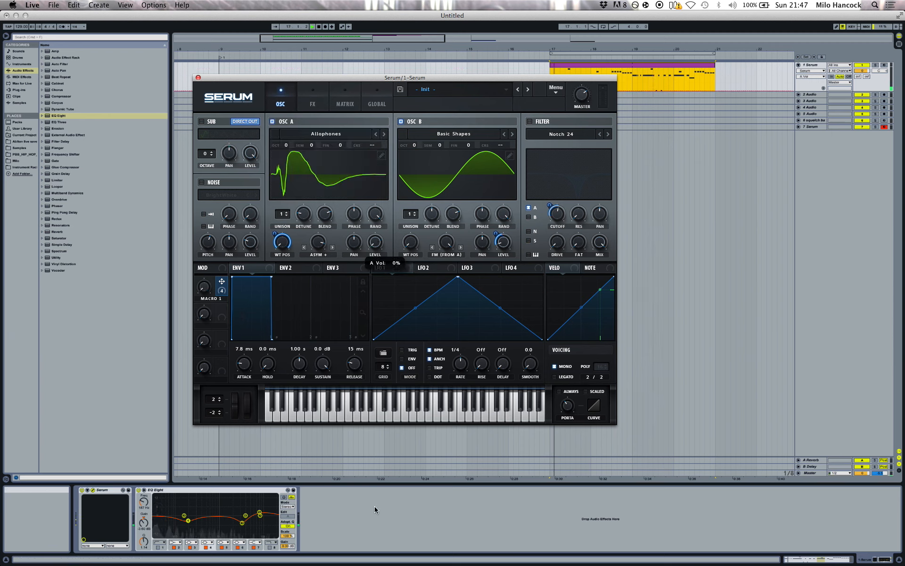
pyautogui.moveTo(204, 287); pyautogui.dragTo(234, 403)
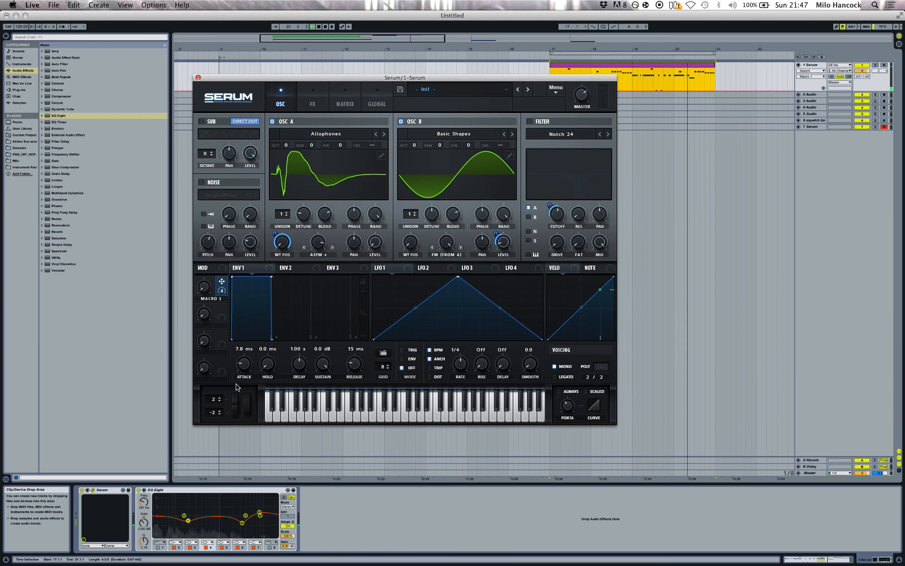
pyautogui.press('space')
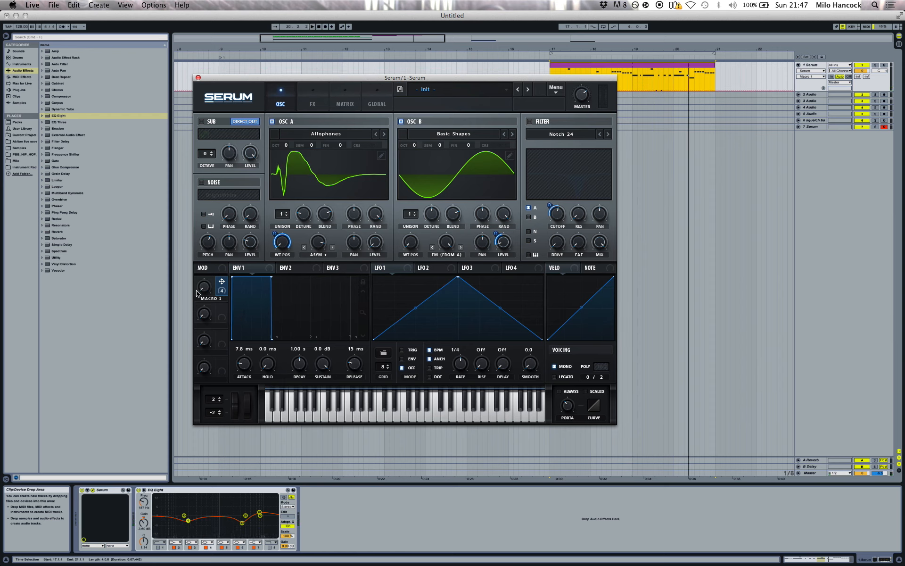
# - Raise oscillator A's level back up while the clip plays, and turn Macro 1 down
pyautogui.click(503, 246)
pyautogui.moveTo(496, 232)
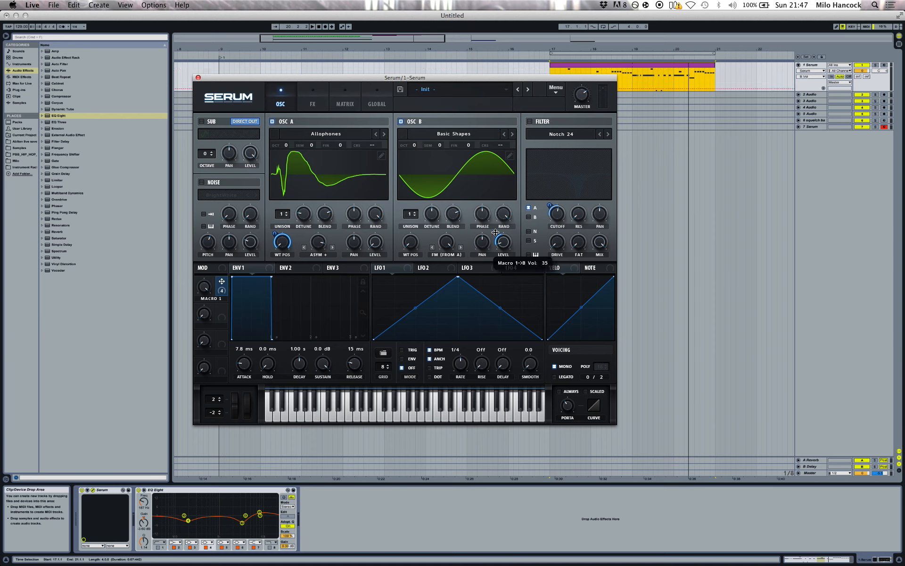
pyautogui.press('space')
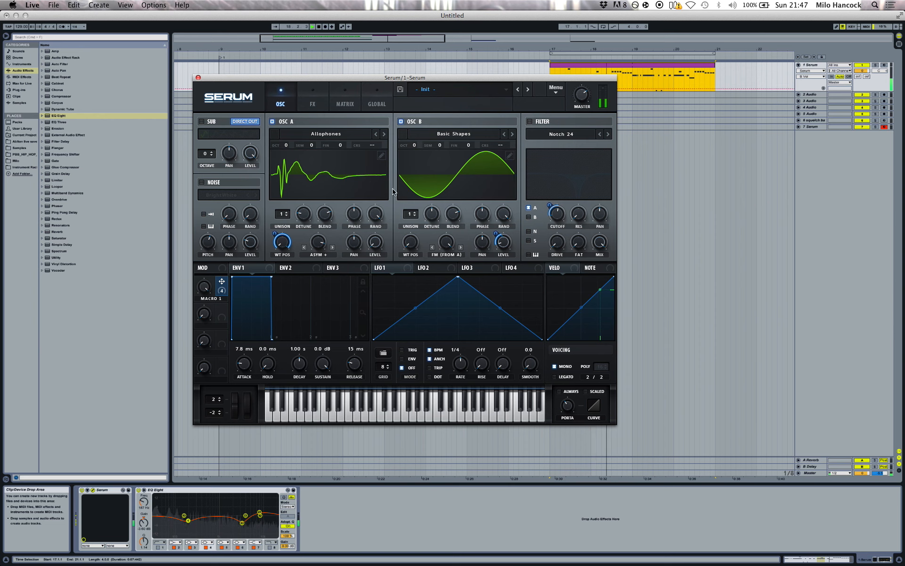
pyautogui.moveTo(374, 243); pyautogui.dragTo(374, 140)
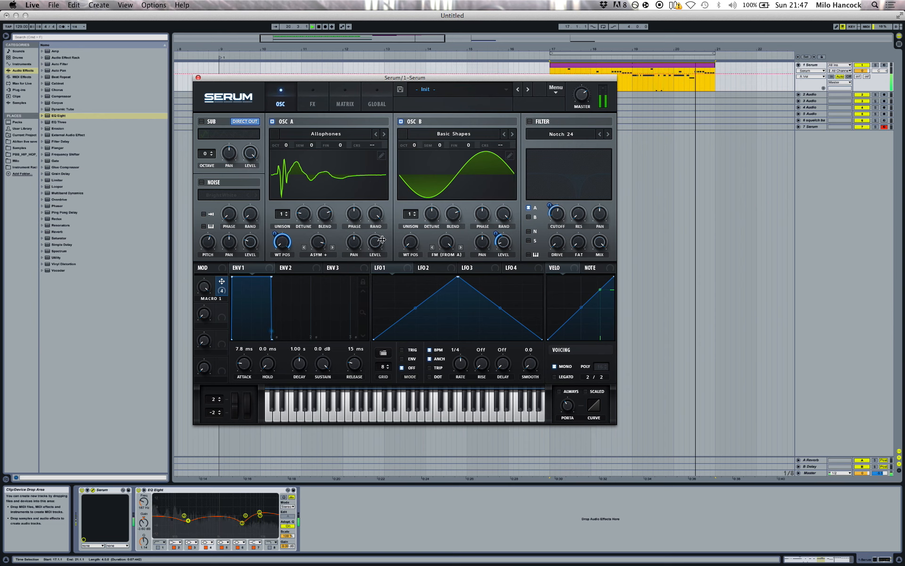
pyautogui.moveTo(380, 239); pyautogui.dragTo(377, 247)
pyautogui.press('space')
pyautogui.moveTo(204, 286); pyautogui.dragTo(167, 341)
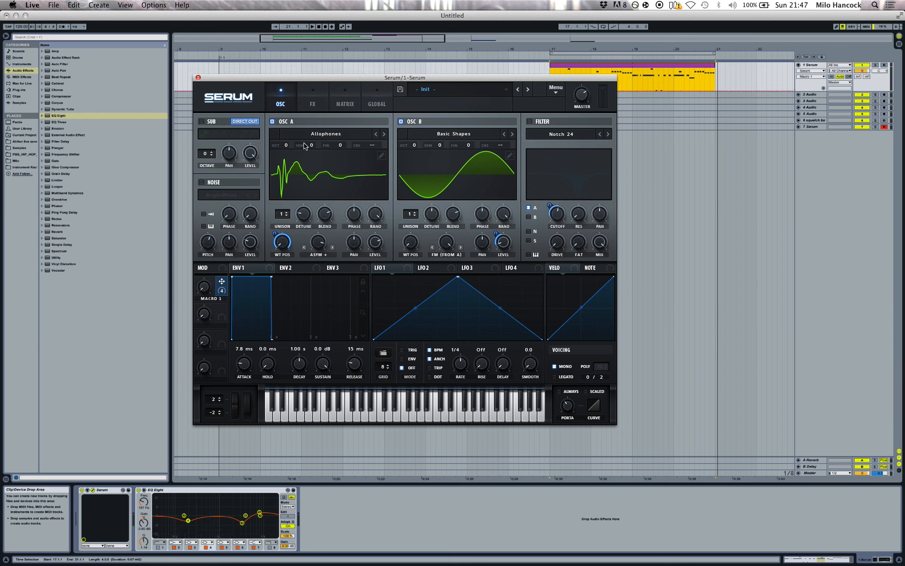
# - Show the effects page and review the distortion modes, keeping Lin.Fold
pyautogui.press('space')
pyautogui.click(311, 100)
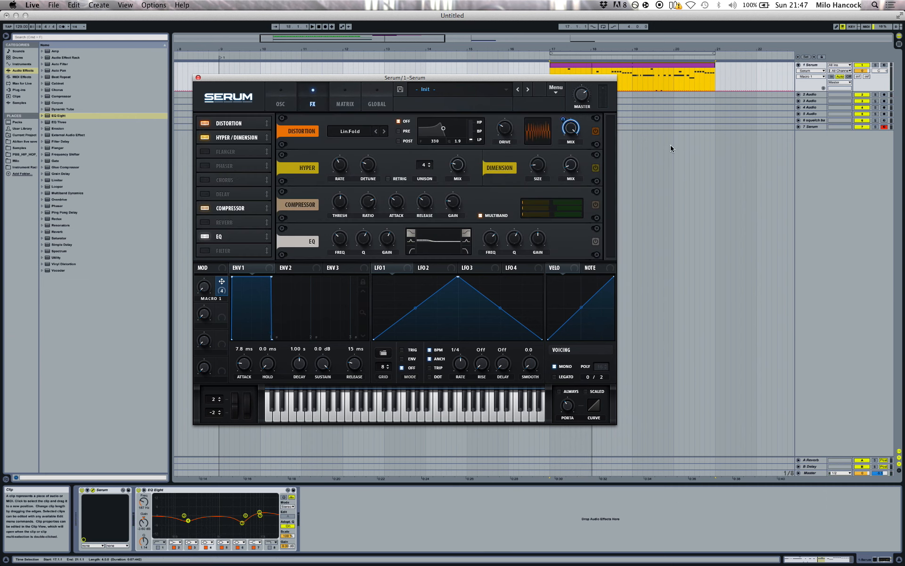
pyautogui.click(349, 134)
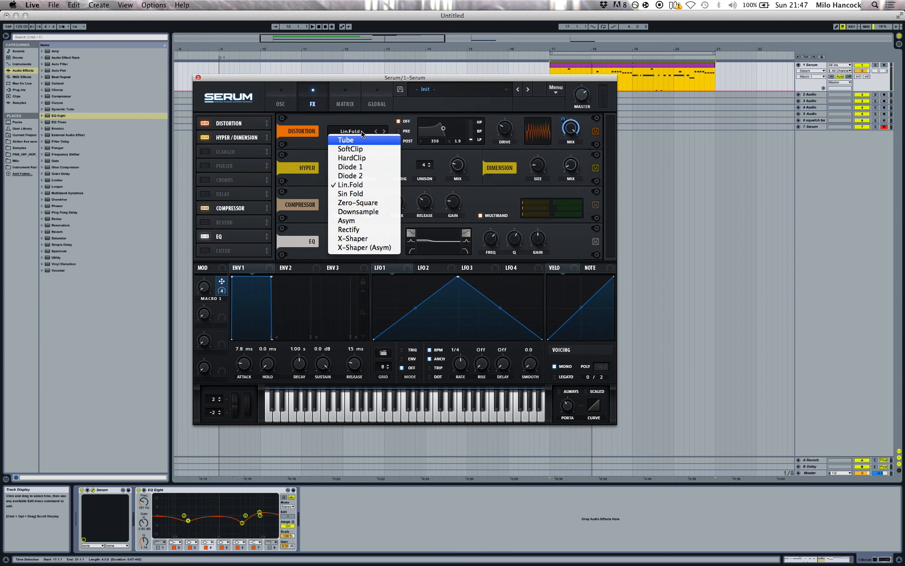
pyautogui.click(314, 140)
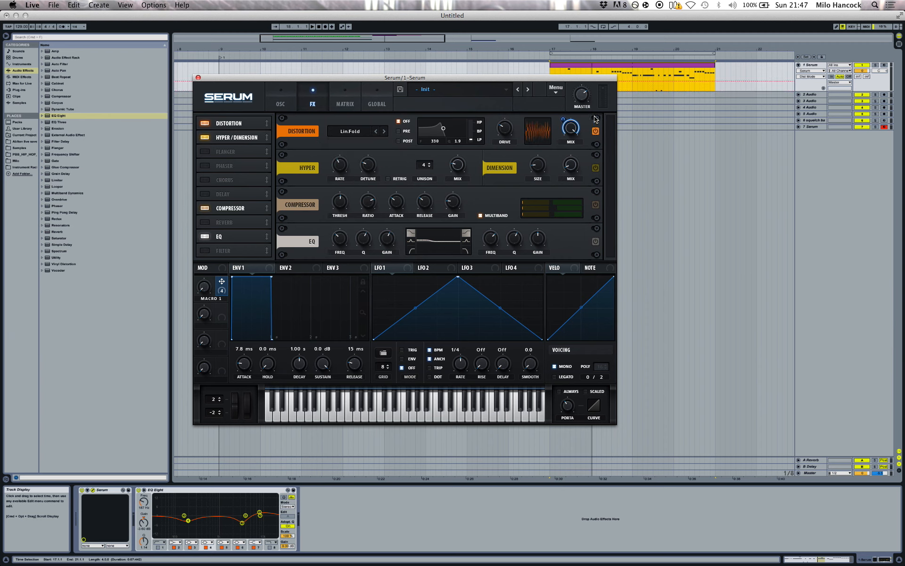
# - Play the clip with the Lin.Fold distortion while adjusting its drive
pyautogui.press('space')
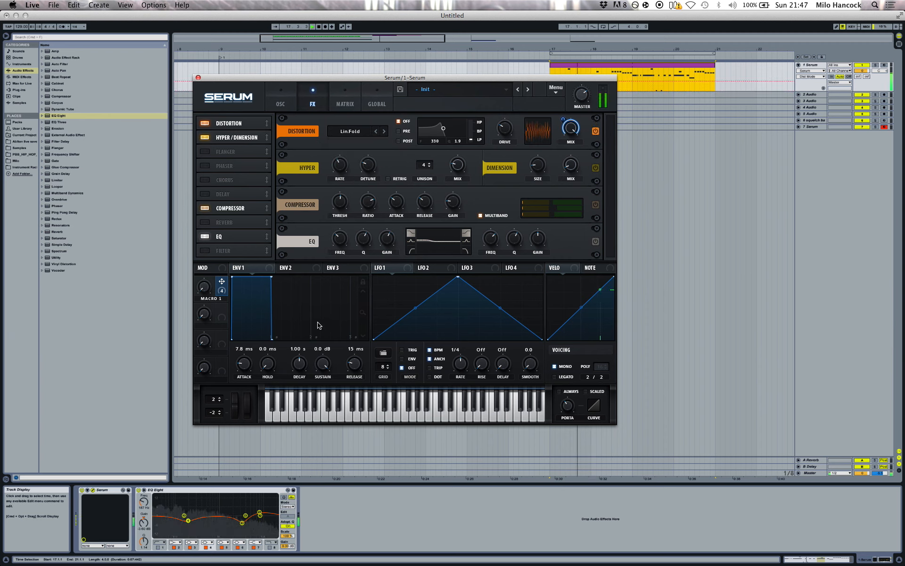
pyautogui.click(596, 133)
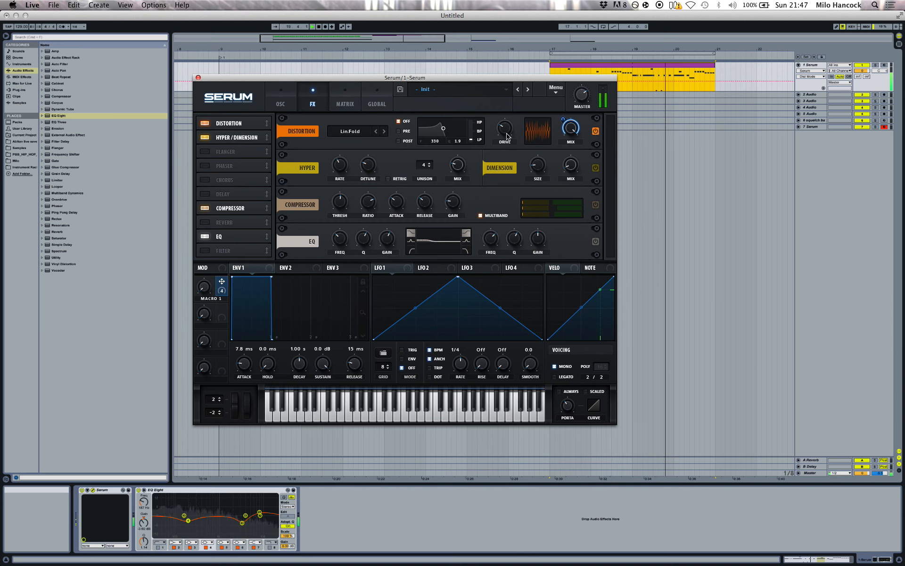
pyautogui.moveTo(506, 129)
pyautogui.mouseDown()
pyautogui.moveTo(507, 115)
pyautogui.moveTo(505, 131)
pyautogui.mouseUp()
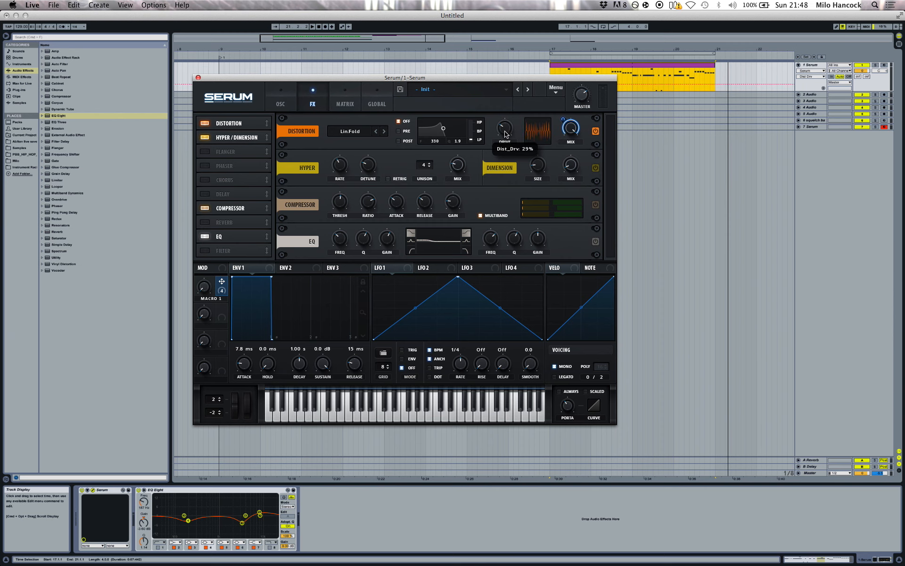
pyautogui.moveTo(506, 135); pyautogui.dragTo(509, 125)
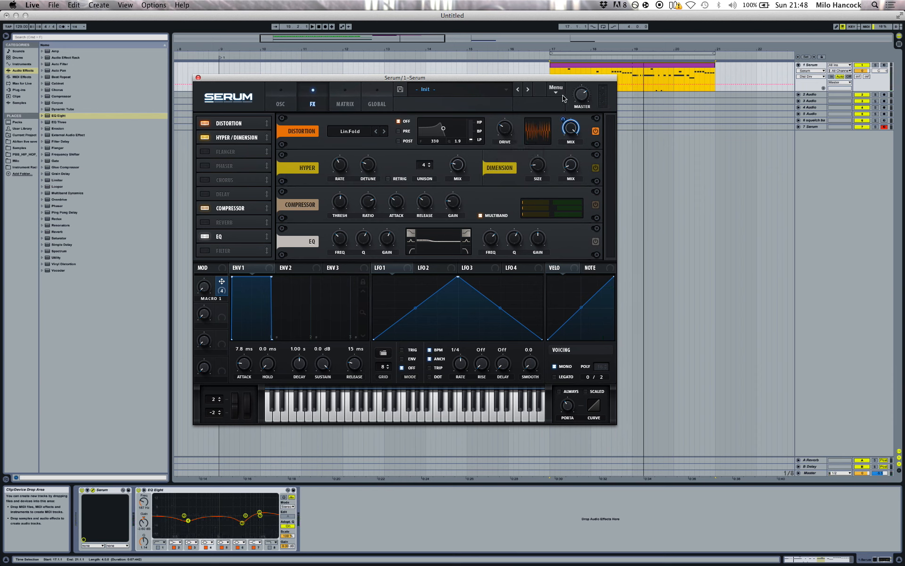
# - Turn up Macro 1 and play the clip to audition its modulation of the distortion mix
pyautogui.click(207, 292)
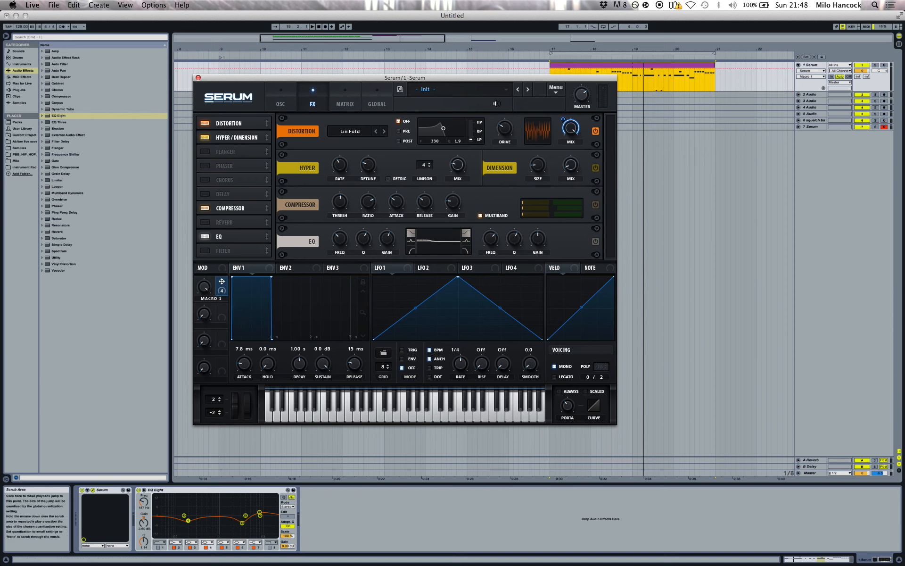
pyautogui.press('space')
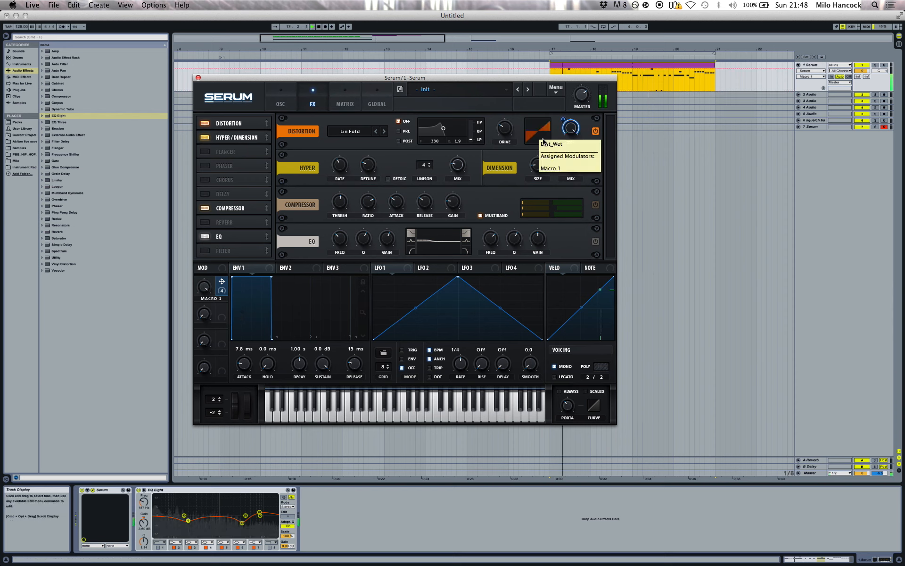
pyautogui.press('space')
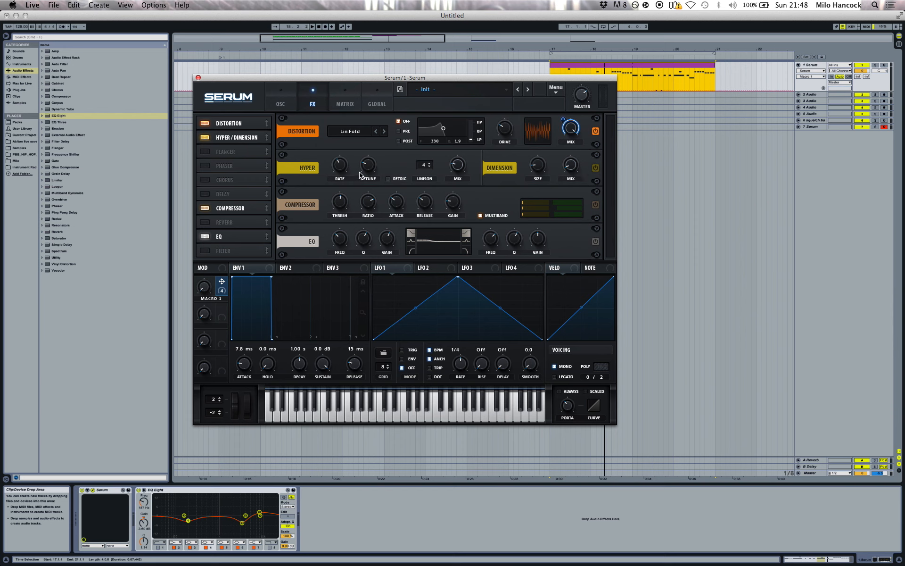
# - Review the Hyper and Dimension mix, the compressor's gain, ratio and threshold, and the low EQ band's frequency and gain
pyautogui.click(457, 168)
pyautogui.click(571, 165)
pyautogui.click(453, 203)
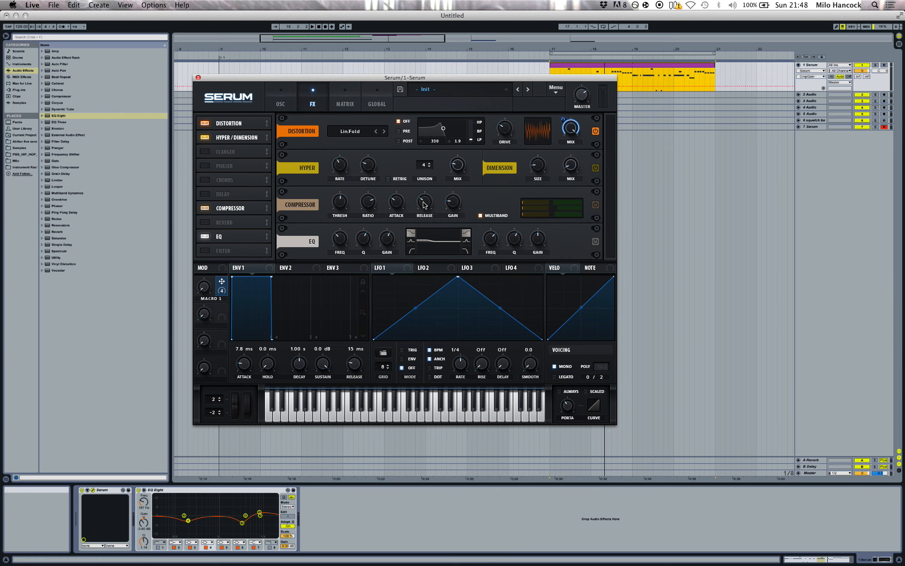
pyautogui.click(371, 205)
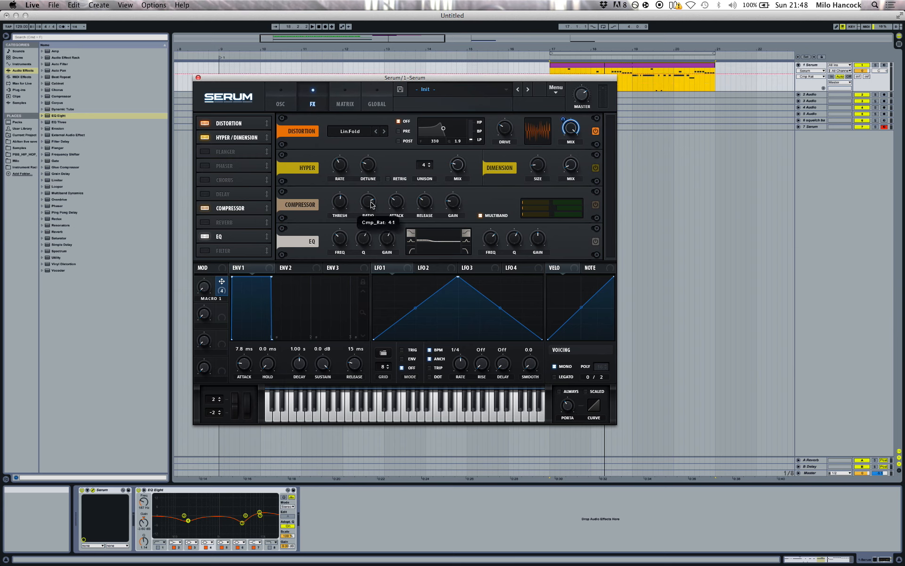
pyautogui.click(346, 204)
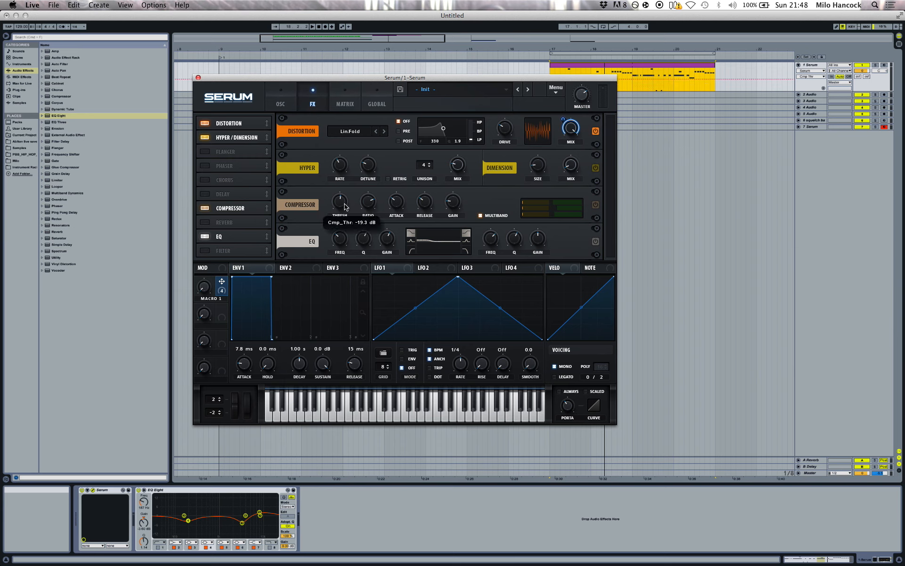
pyautogui.click(350, 242)
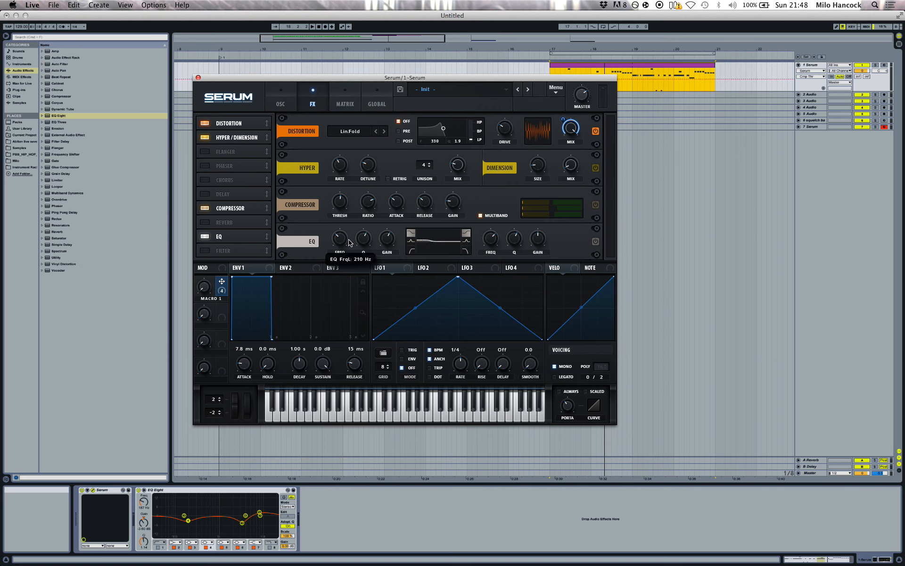
pyautogui.click(381, 239)
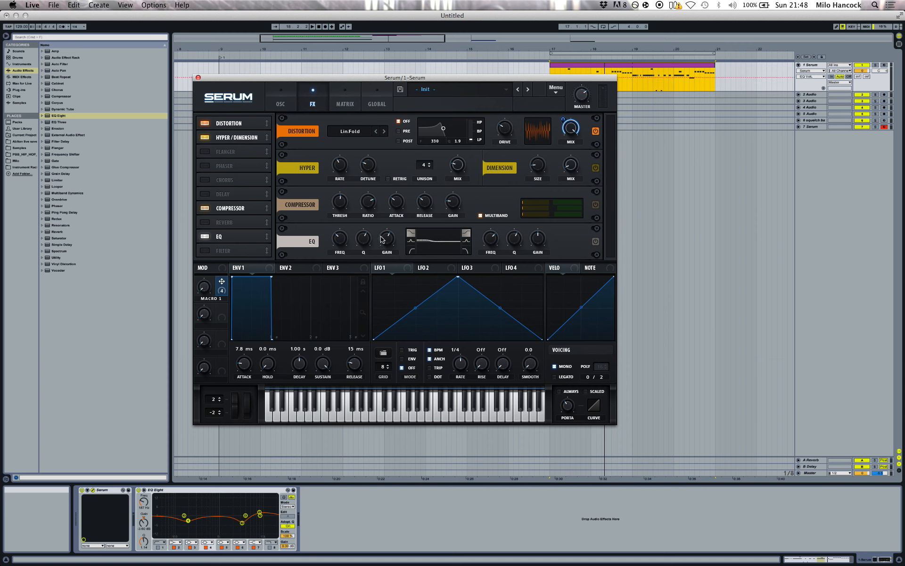
# - Return to the oscillator page and switch on the Notch 24 filter
pyautogui.click(280, 102)
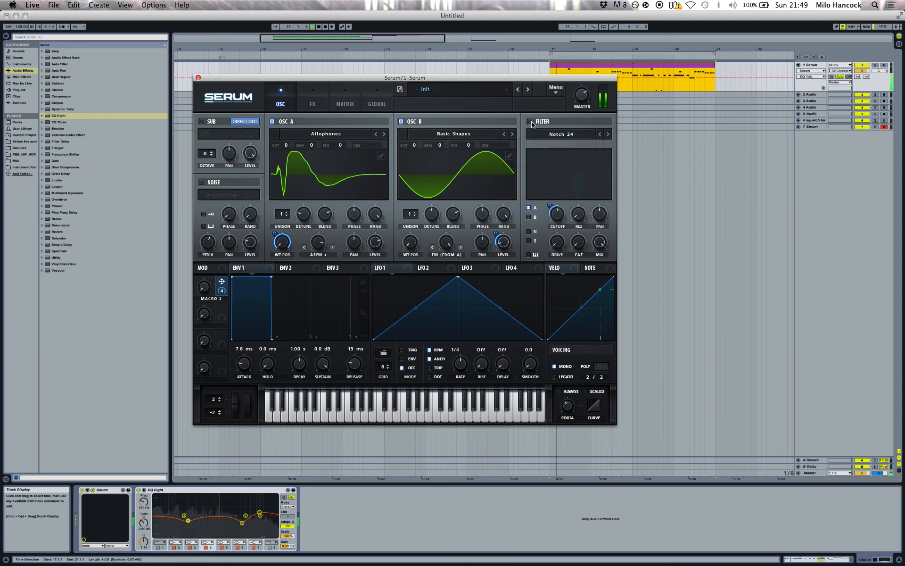
pyautogui.click(531, 122)
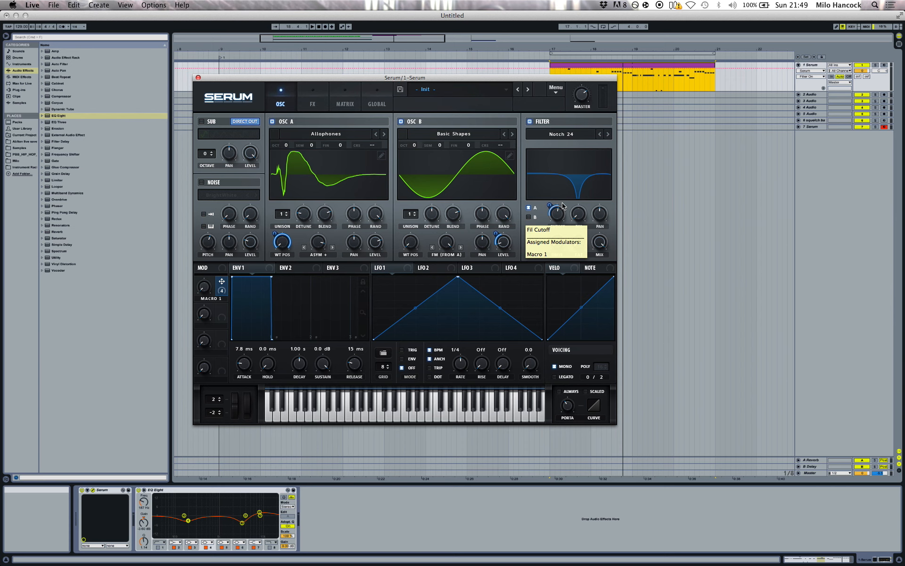
pyautogui.click(311, 99)
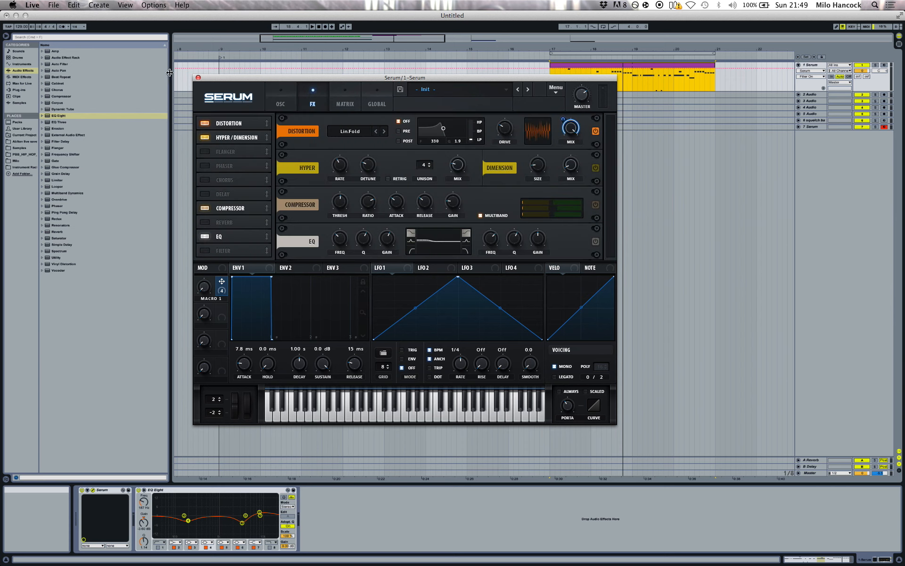
pyautogui.click(293, 94)
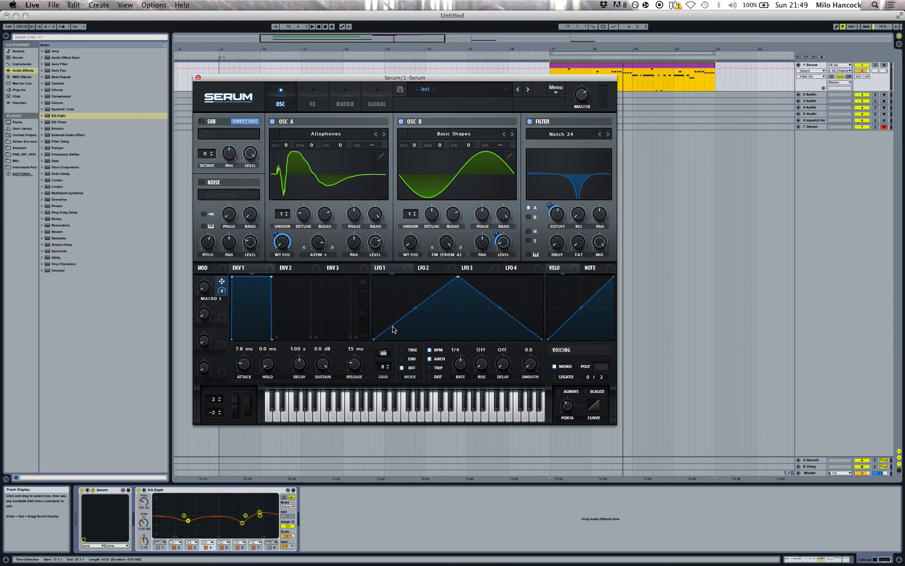
# - Audition the sub oscillator, switch it off again and disable its Direct Out option
pyautogui.click(202, 122)
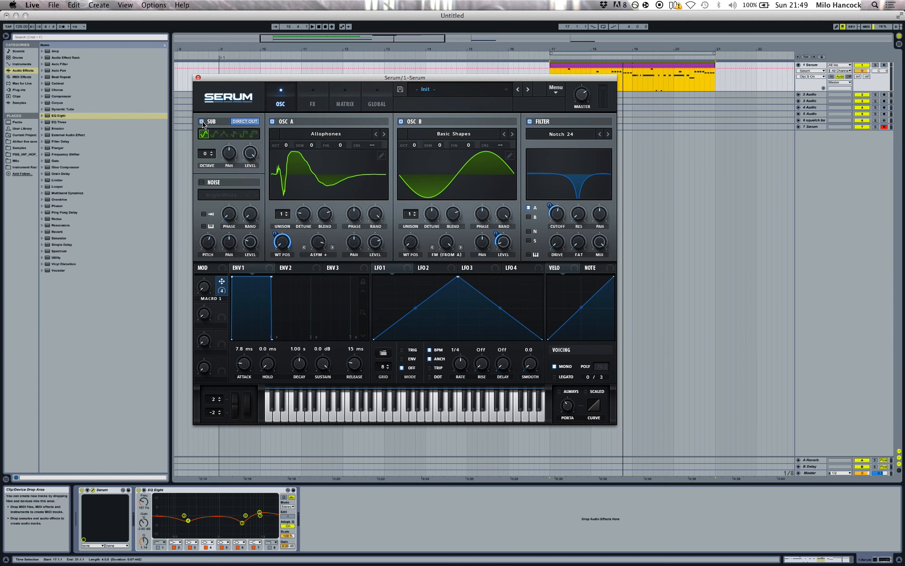
pyautogui.press('space')
pyautogui.click(202, 122)
pyautogui.press('space')
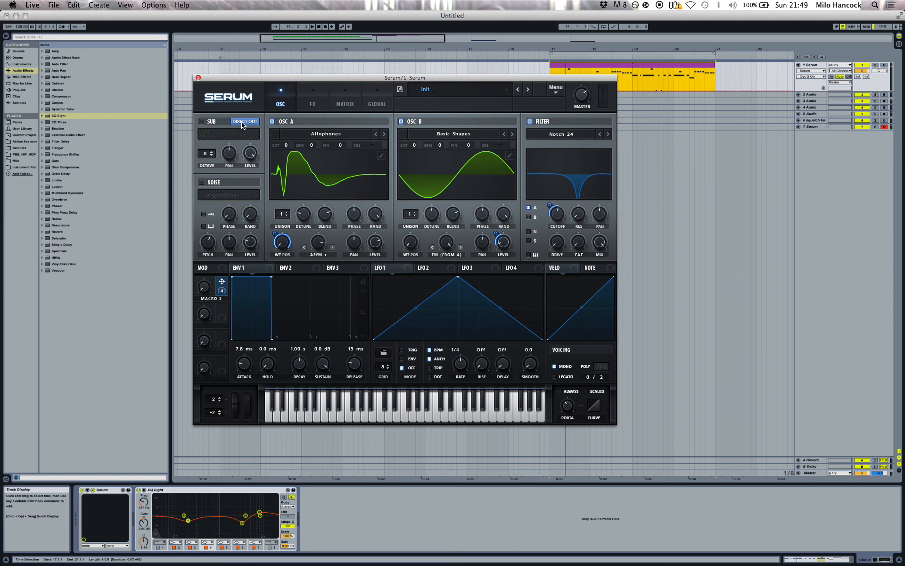
pyautogui.click(242, 122)
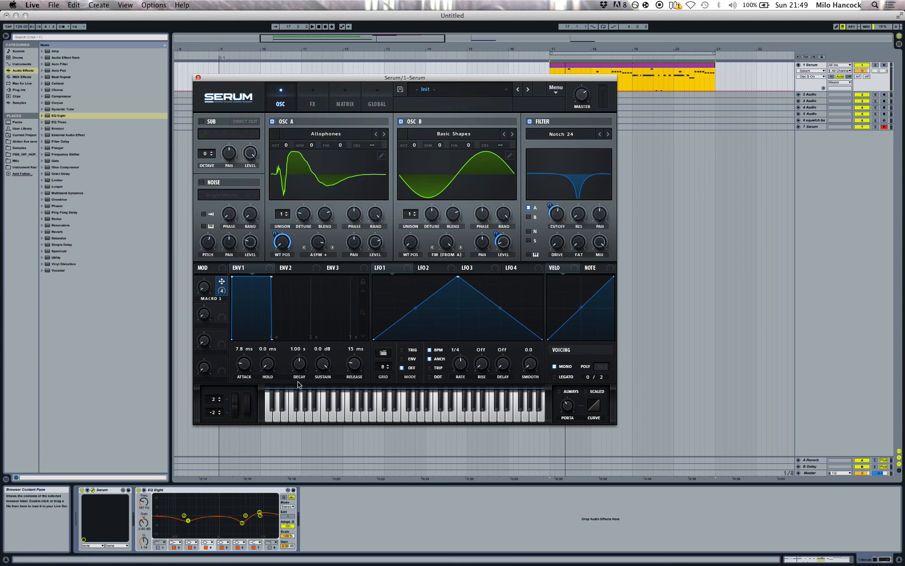
# - Move the Serum window down and play the clip while adjusting the portamento time
pyautogui.click(574, 411)
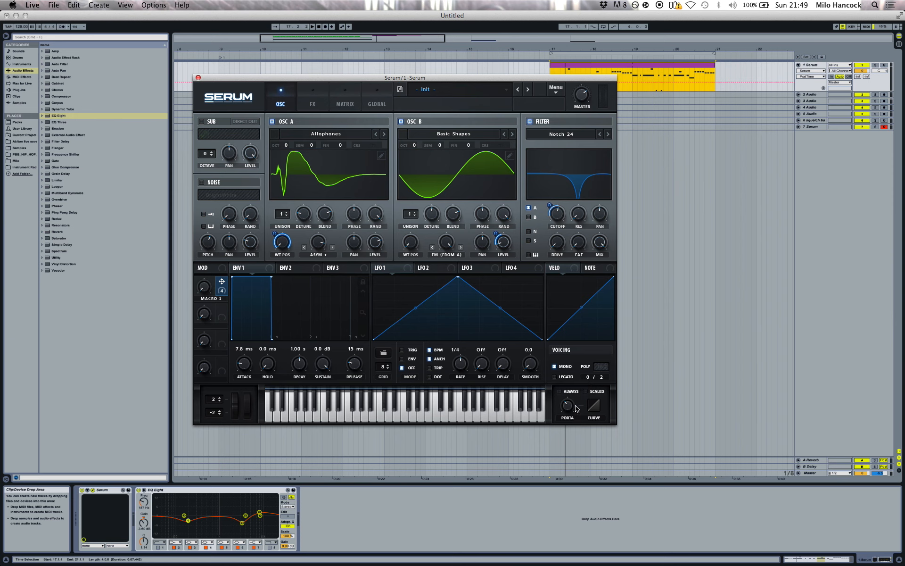
pyautogui.moveTo(568, 405)
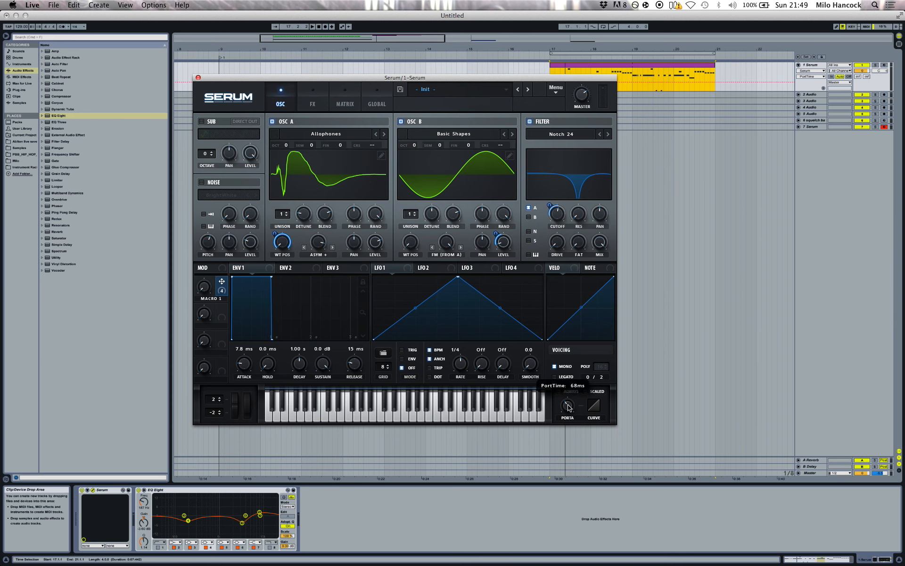
pyautogui.moveTo(568, 78); pyautogui.dragTo(583, 112)
pyautogui.press('space')
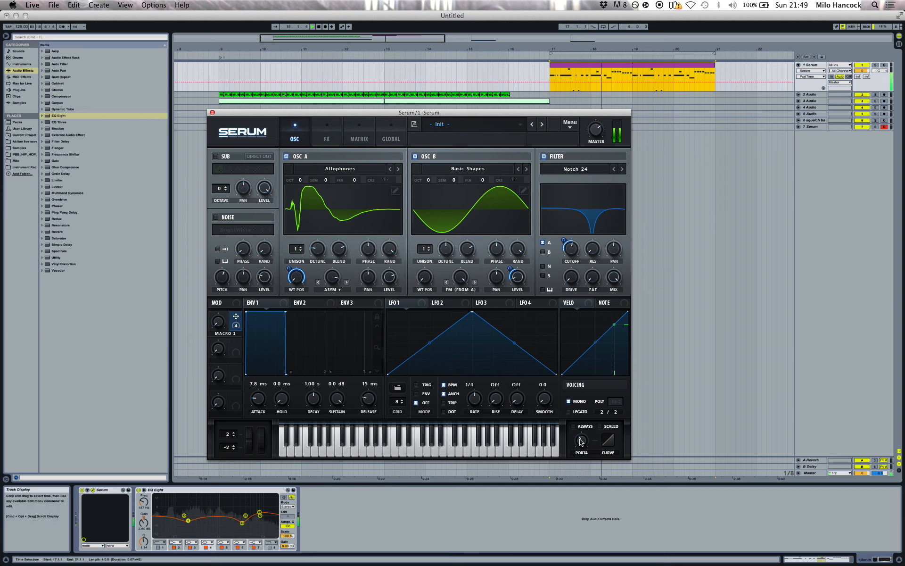
pyautogui.moveTo(581, 441)
pyautogui.mouseDown()
pyautogui.moveTo(585, 422)
pyautogui.moveTo(584, 444)
pyautogui.mouseUp()
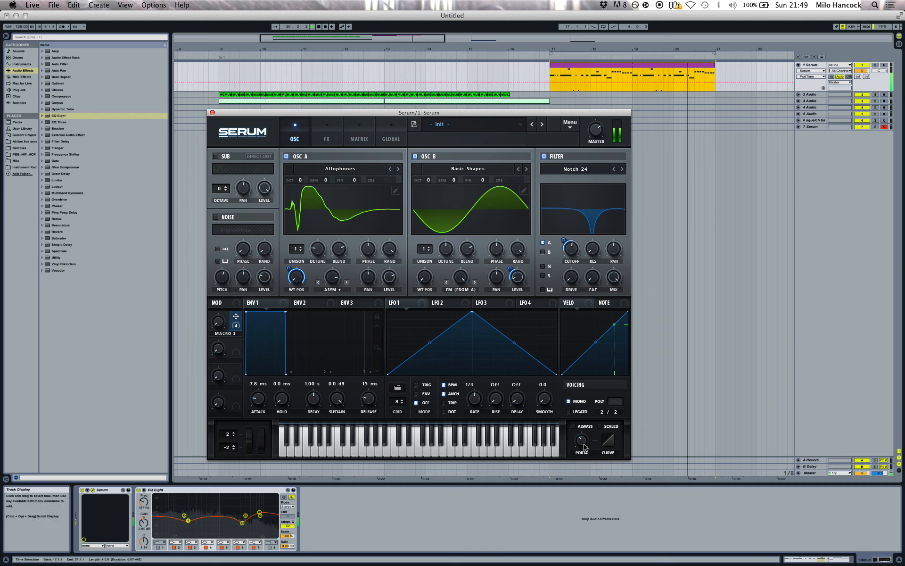
pyautogui.press('space')
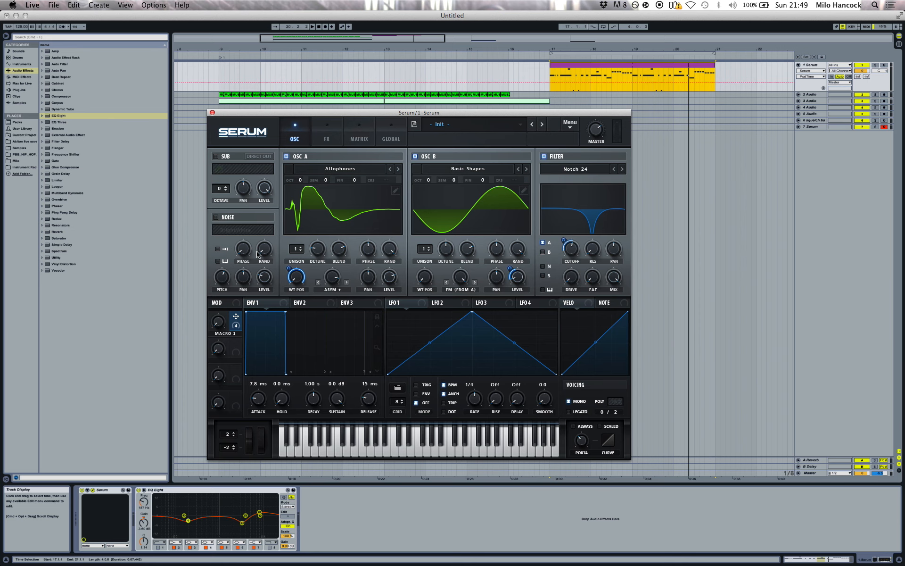
# - Close the Serum window and examine the EQ Eight bands in the enlarged frequency display, restoring the compact view
pyautogui.click(213, 113)
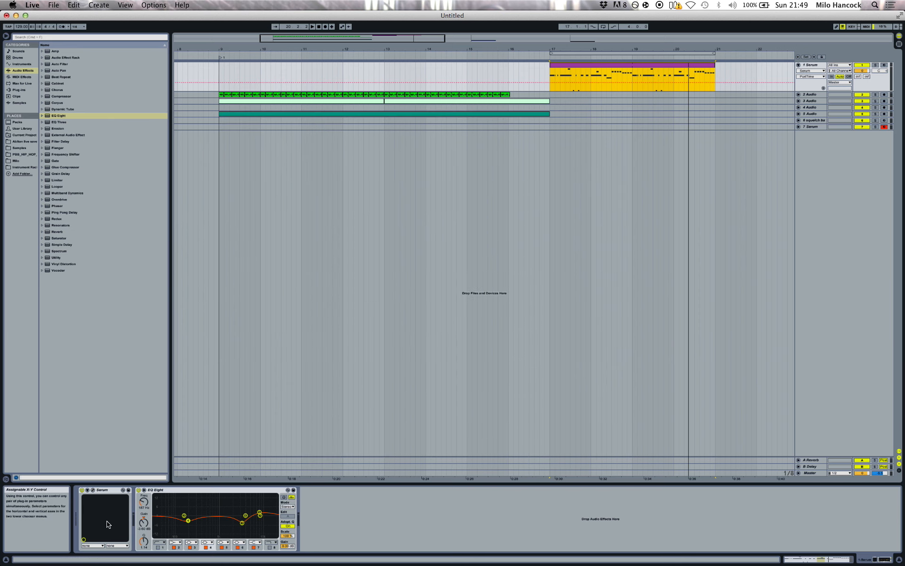
pyautogui.click(144, 490)
pyautogui.moveTo(399, 441); pyautogui.dragTo(399, 302)
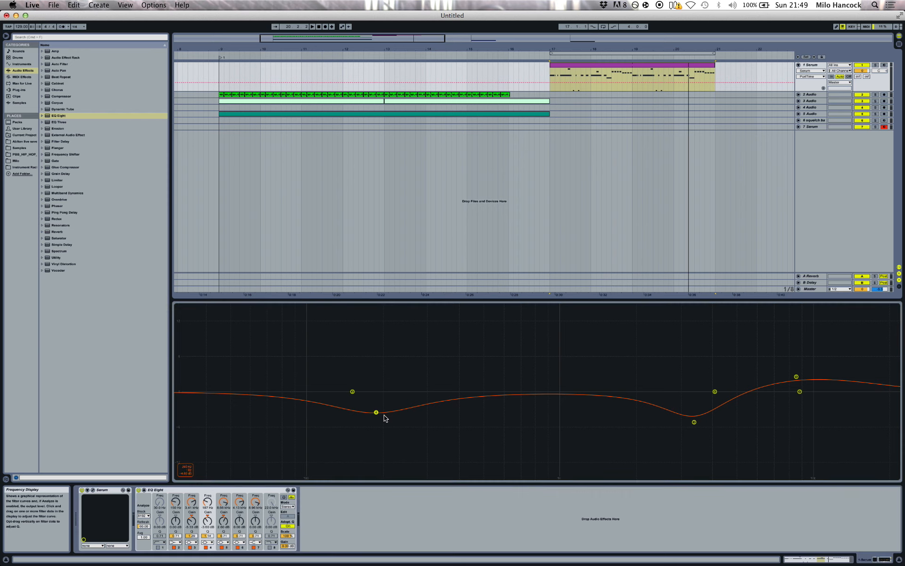
pyautogui.click(694, 422)
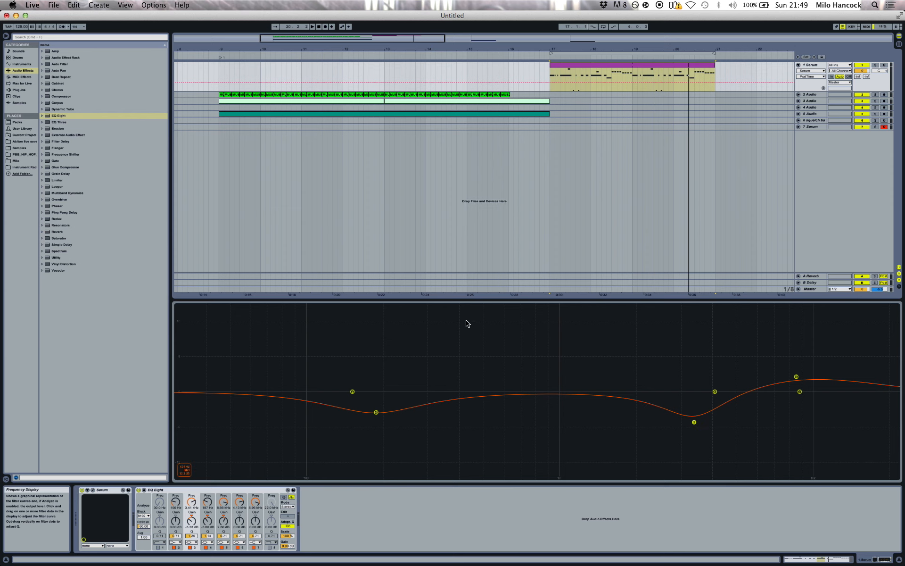
pyautogui.moveTo(471, 302); pyautogui.dragTo(474, 426)
pyautogui.click(144, 490)
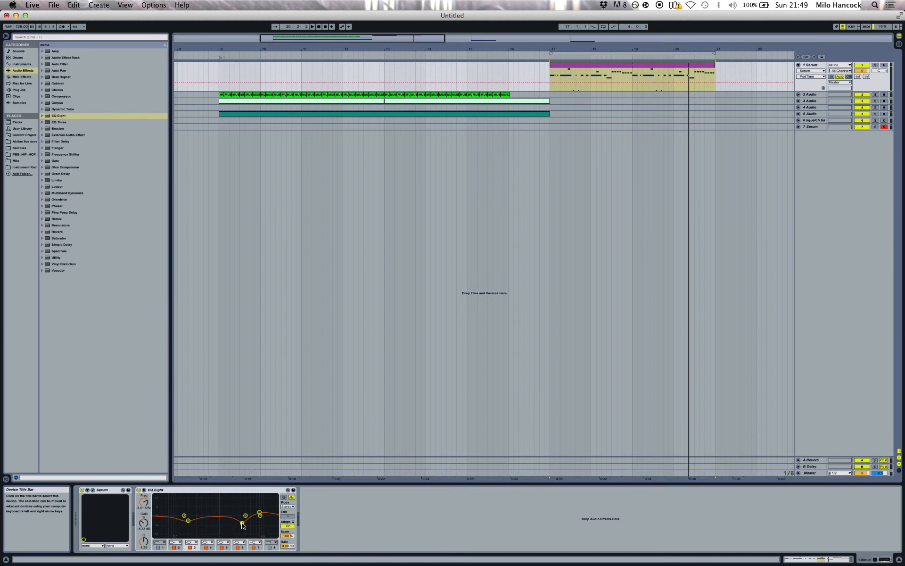
pyautogui.click(260, 513)
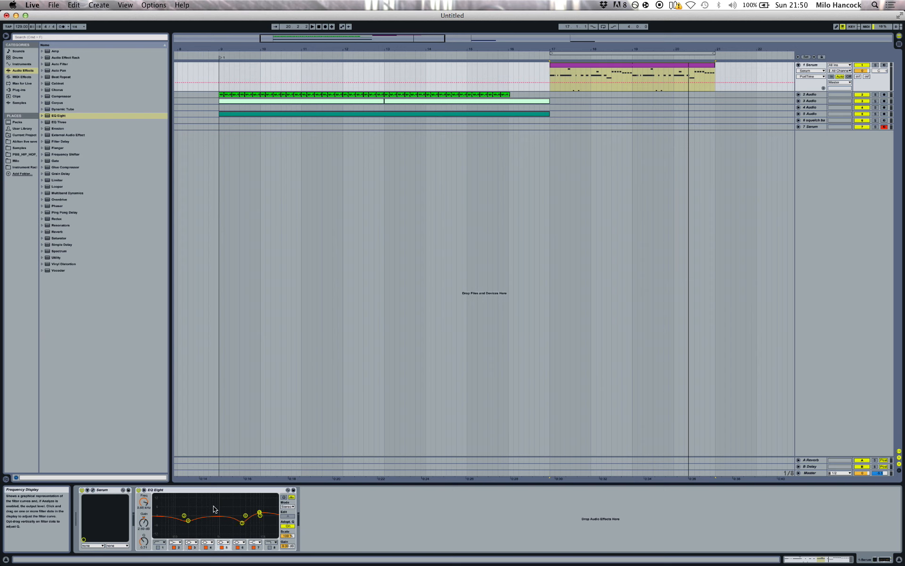
# - Play the clip with EQ Eight bypassed, and switch EQ Eight back on to compare
pyautogui.press('space')
pyautogui.click(138, 490)
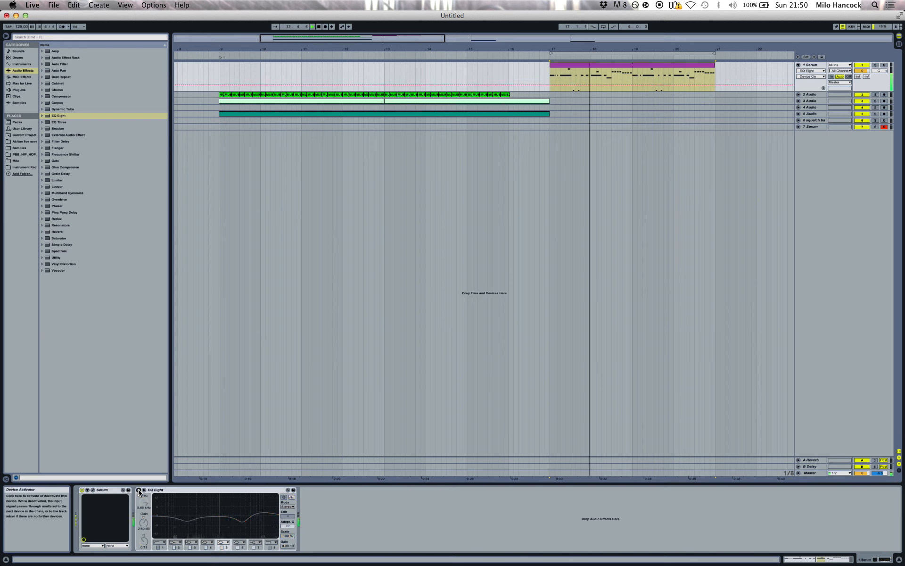
pyautogui.click(139, 490)
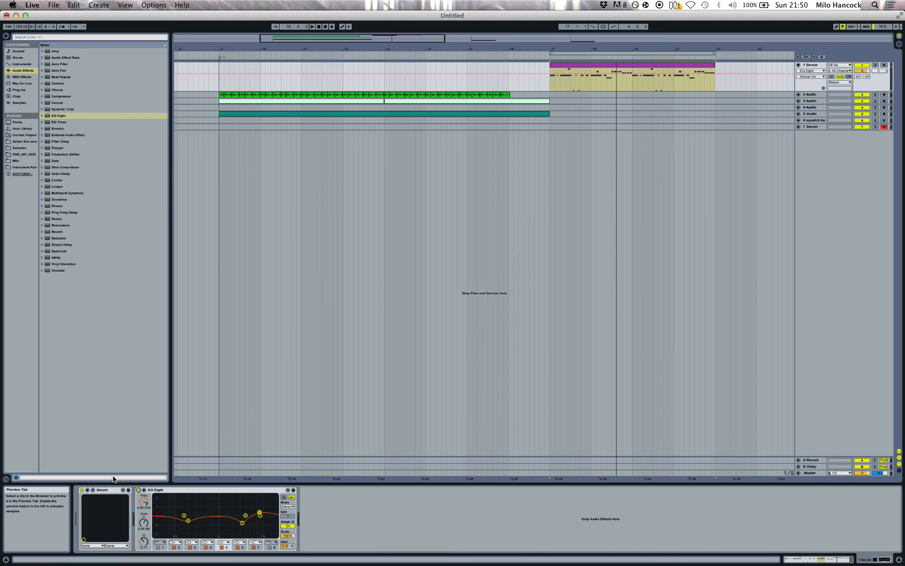
# - Reopen the Serum window and reposition it over the arrangement
pyautogui.click(92, 490)
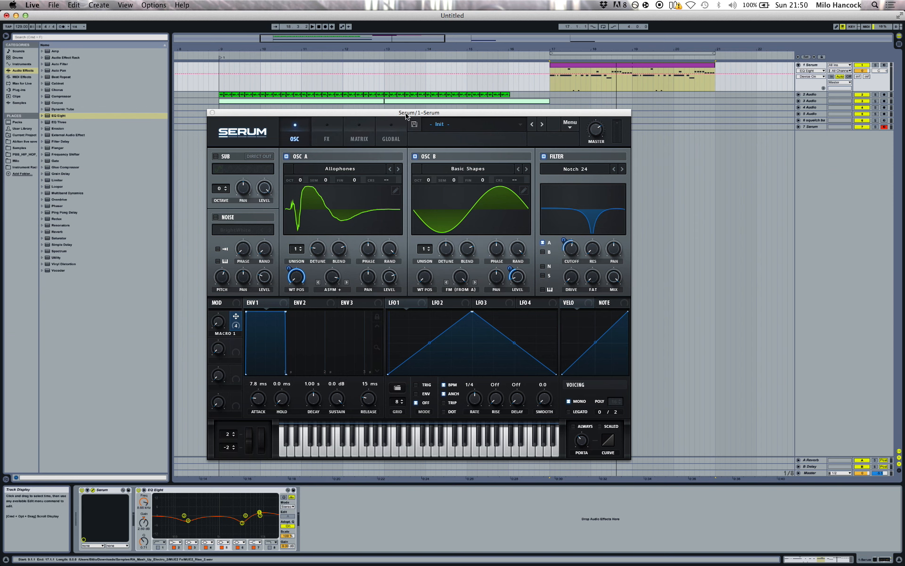
pyautogui.moveTo(406, 113); pyautogui.dragTo(376, 97)
pyautogui.moveTo(520, 563)
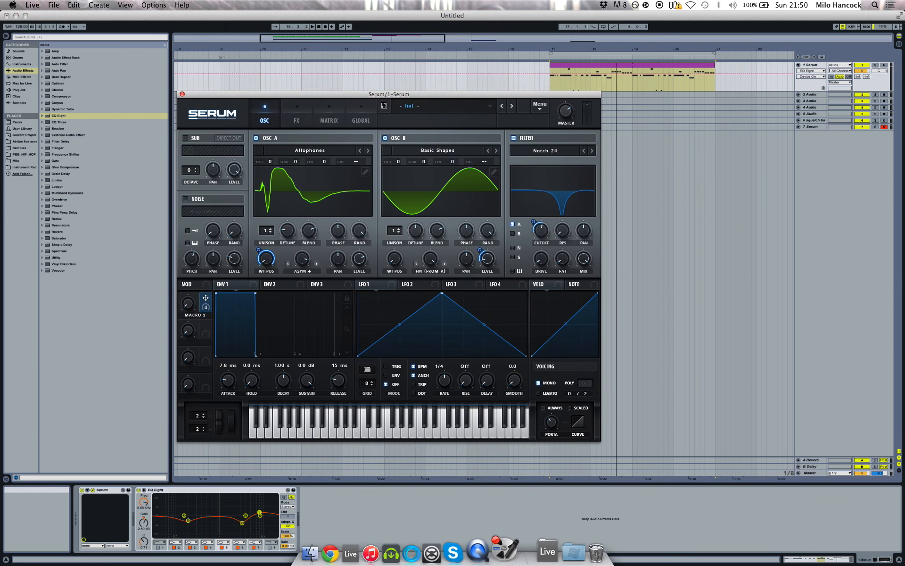